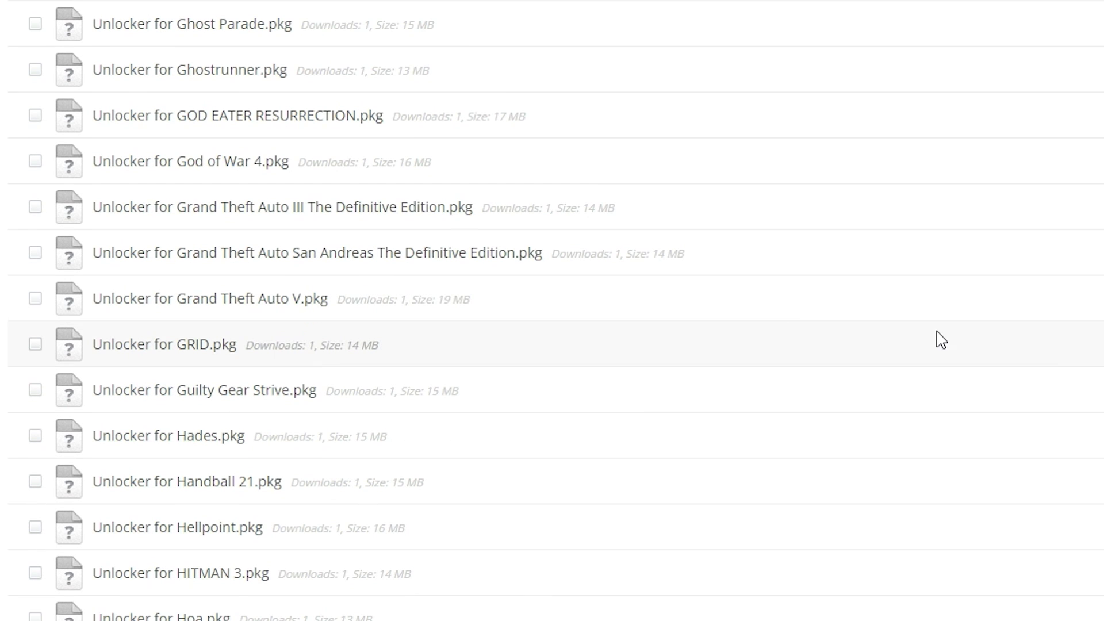
- Look through the trophy unlocker packages in the shared MediaFire folder, from Ghost Parade onward
{"action": "scroll", "coordinate": [552, 310], "scroll_direction": "down", "scroll_amount": 5}
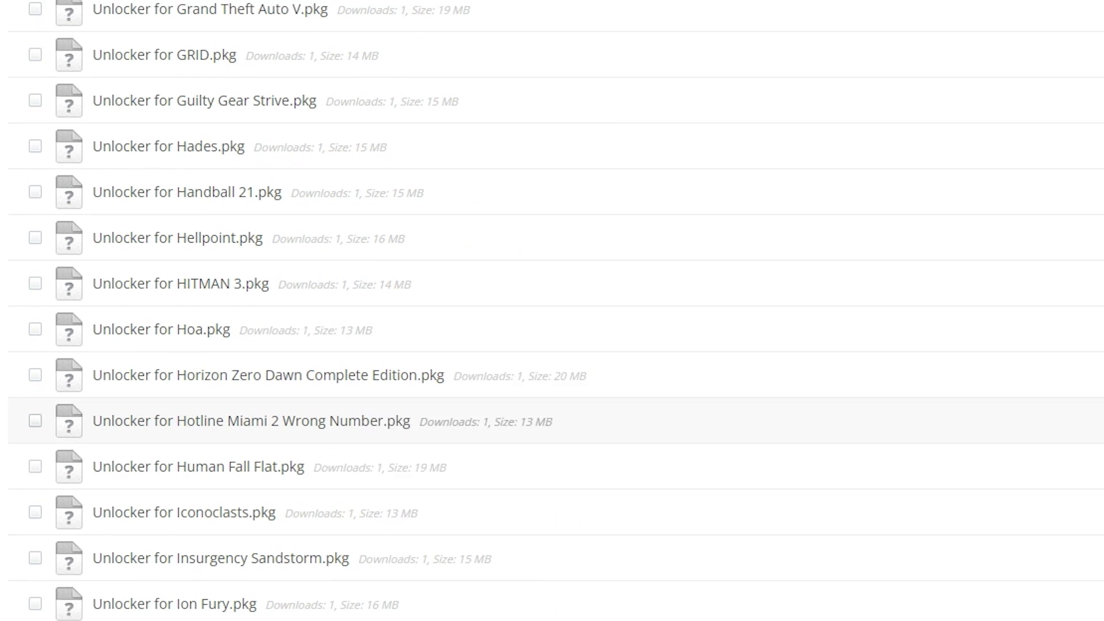
{"action": "scroll", "coordinate": [552, 311], "scroll_direction": "down", "scroll_amount": 20}
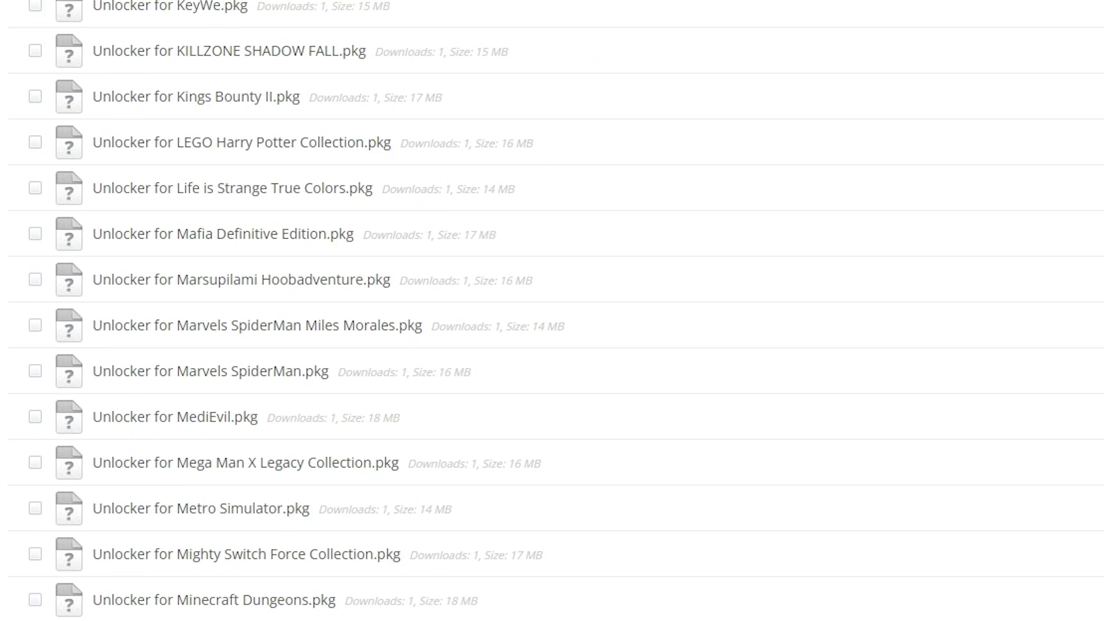
{"action": "scroll", "coordinate": [552, 311], "scroll_direction": "down", "scroll_amount": 12}
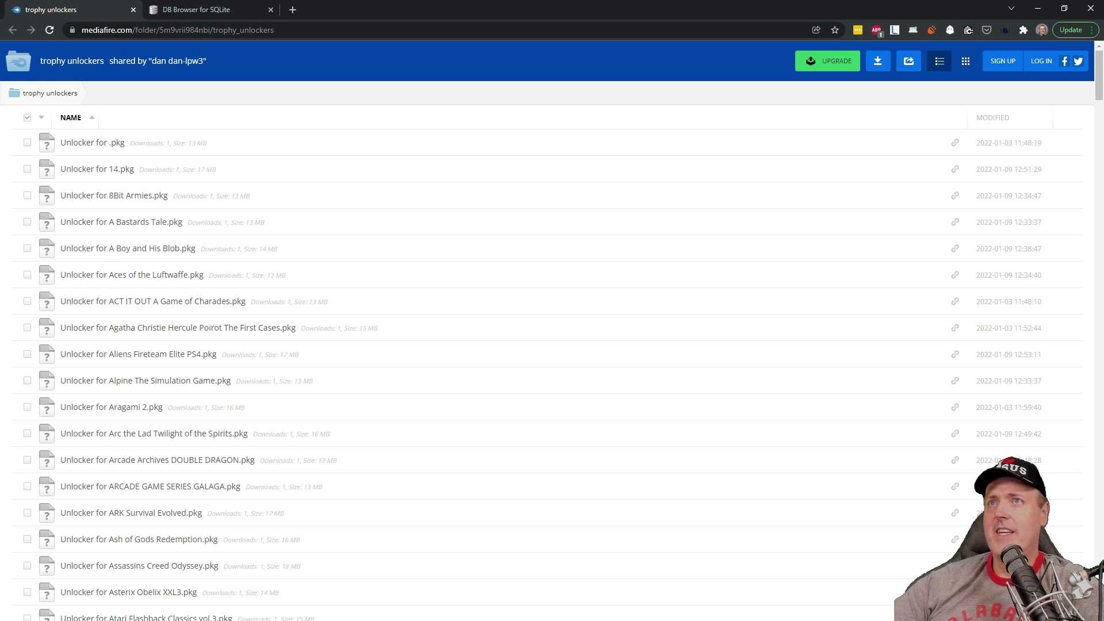
- Open the downloads page of the DB Browser for SQLite website and review the Windows, macOS and Linux options
{"action": "left_click", "coordinate": [204, 9]}
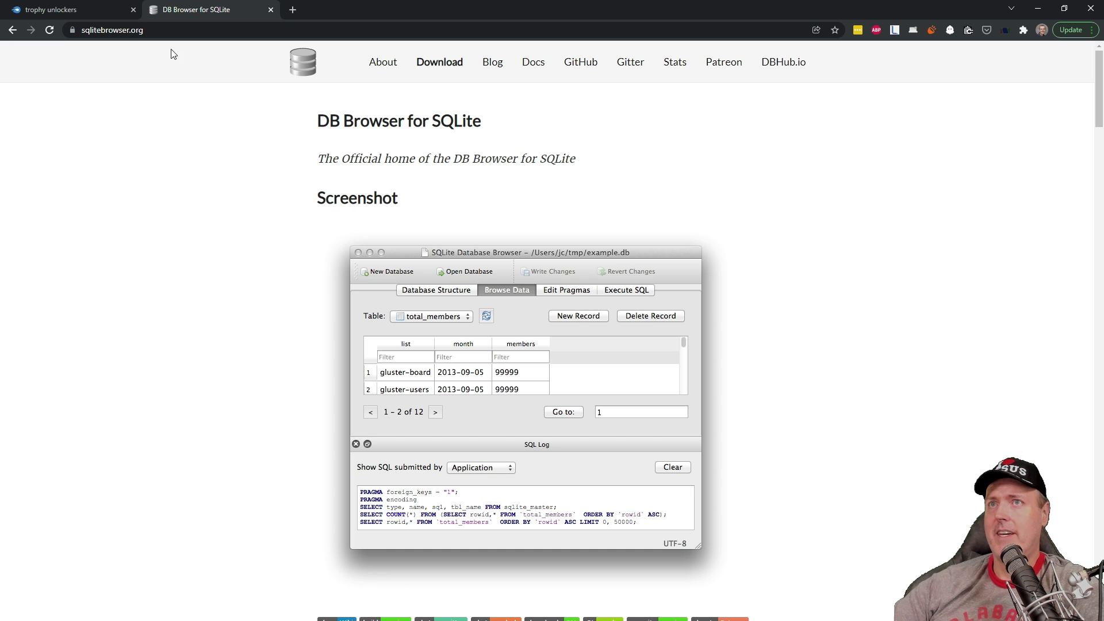
{"action": "scroll", "coordinate": [333, 333], "scroll_direction": "down", "scroll_amount": 6}
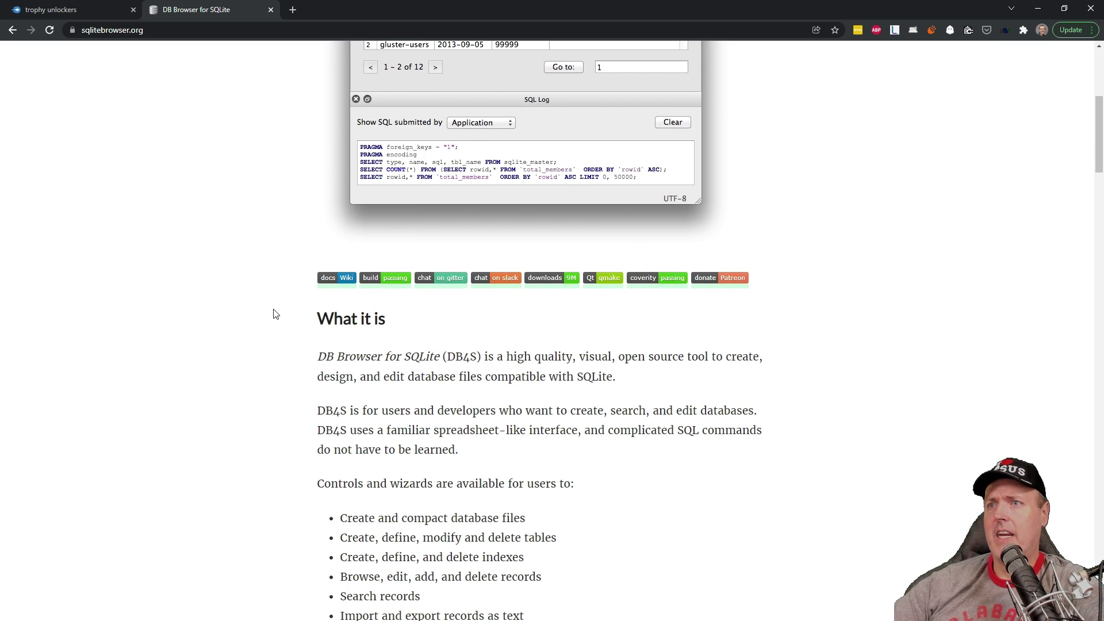
{"action": "scroll", "coordinate": [274, 313], "scroll_direction": "up", "scroll_amount": 6}
{"action": "left_click", "coordinate": [442, 63]}
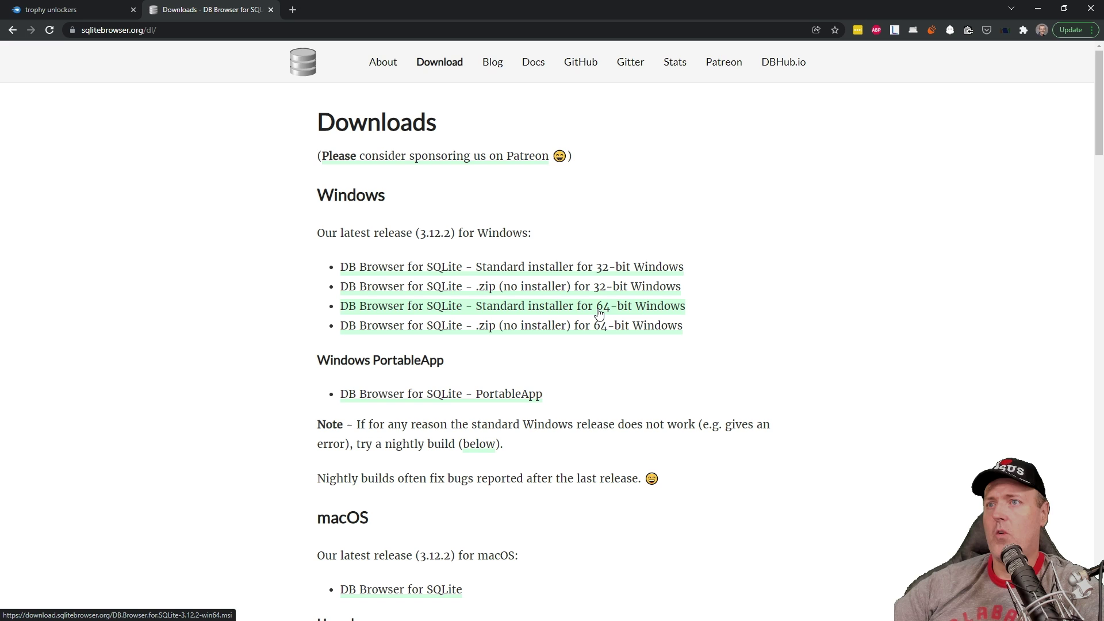
{"action": "scroll", "coordinate": [680, 434], "scroll_direction": "down", "scroll_amount": 5}
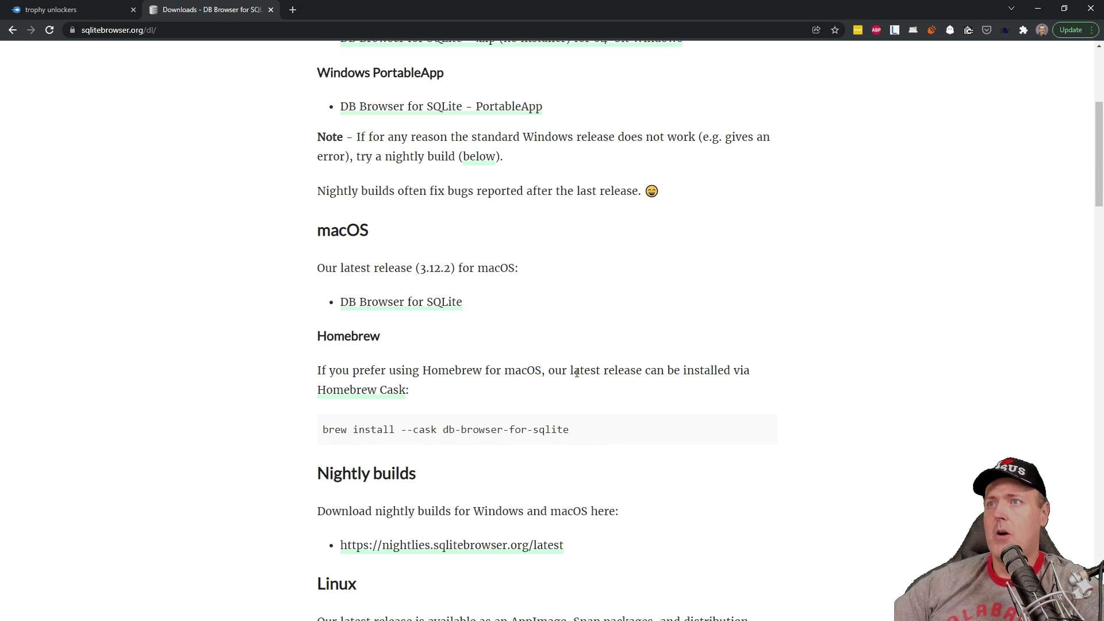
{"action": "scroll", "coordinate": [603, 395], "scroll_direction": "down", "scroll_amount": 4}
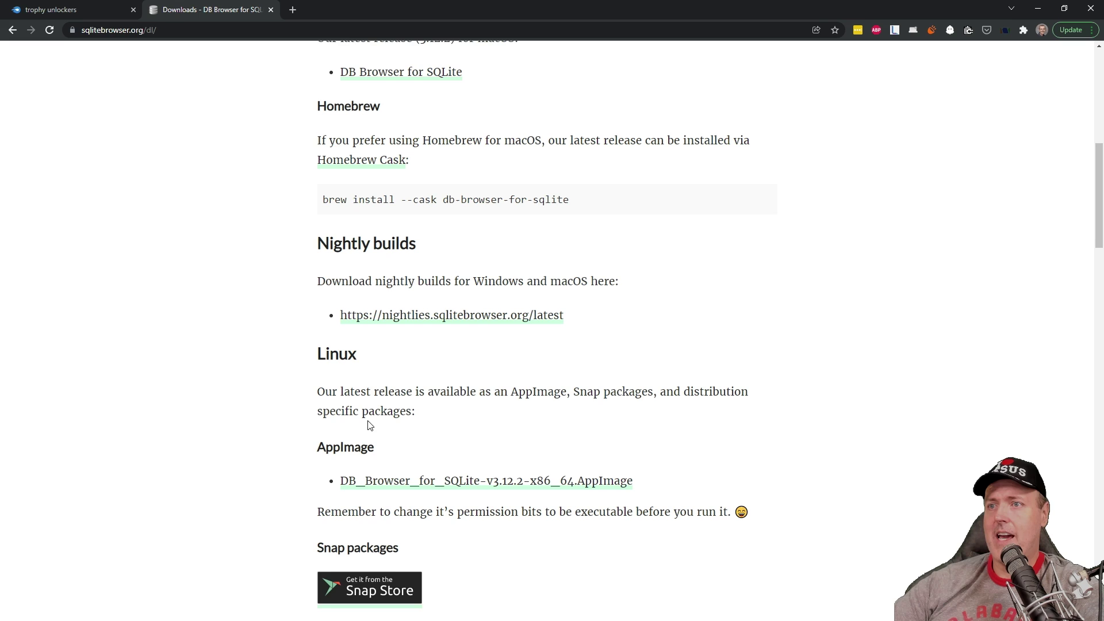
{"action": "scroll", "coordinate": [196, 440], "scroll_direction": "up", "scroll_amount": 10}
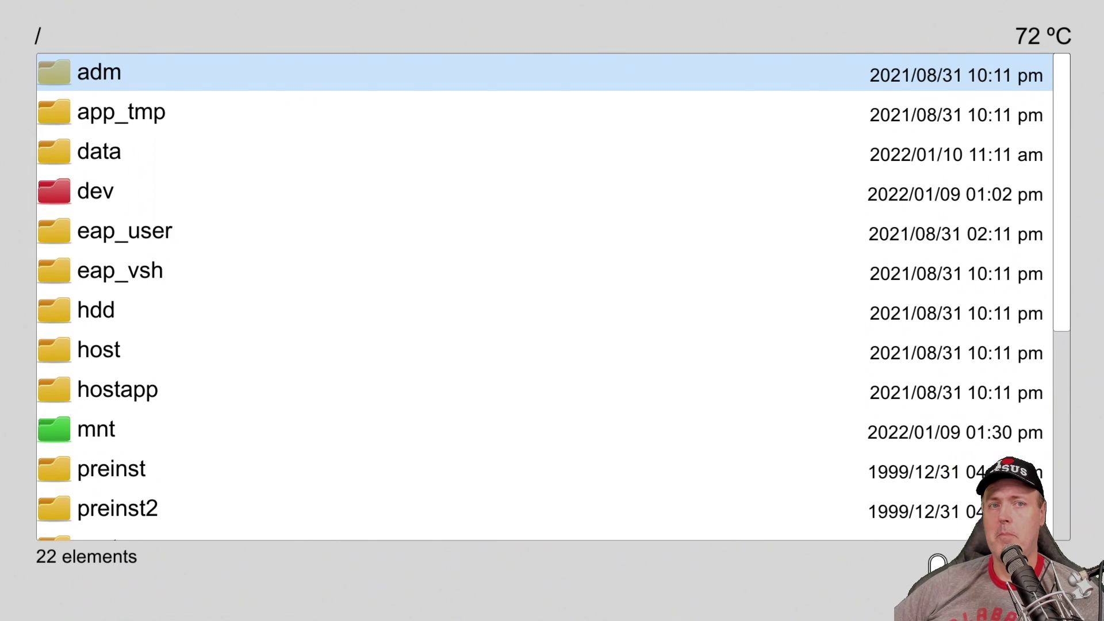
- In PS4-Xplorer, browse to the trophy unlockers folder in /mnt/usb0
{"action": "key", "text": "Down"}
{"action": "key", "text": "Down"}
{"action": "key", "text": "Down"}
{"action": "key", "text": "Down"}
{"action": "key", "text": "Down"}
{"action": "key", "text": "Down"}
{"action": "key", "text": "Down"}
{"action": "key", "text": "Down"}
{"action": "key", "text": "Down"}
{"action": "key", "text": "Down"}
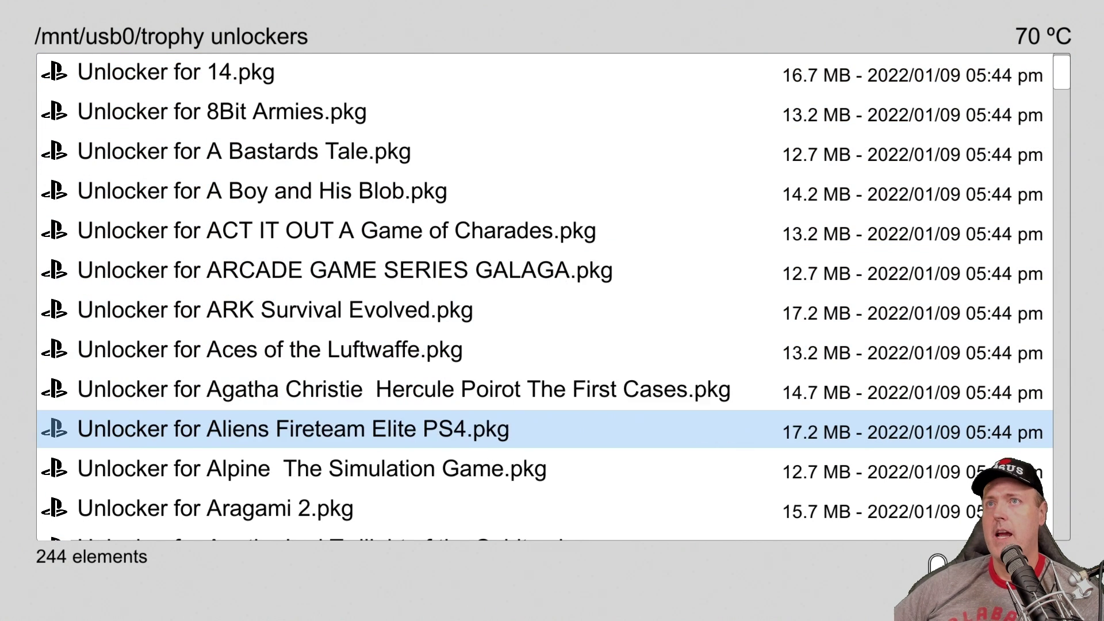
- Find Unlocker for Resident Evil Village.pkg in the trophy unlockers folder and install it
{"action": "key", "text": "Down"}
{"action": "key", "text": "Down"}
{"action": "key", "text": "Down"}
{"action": "key", "text": "Down"}
{"action": "key", "text": "Down"}
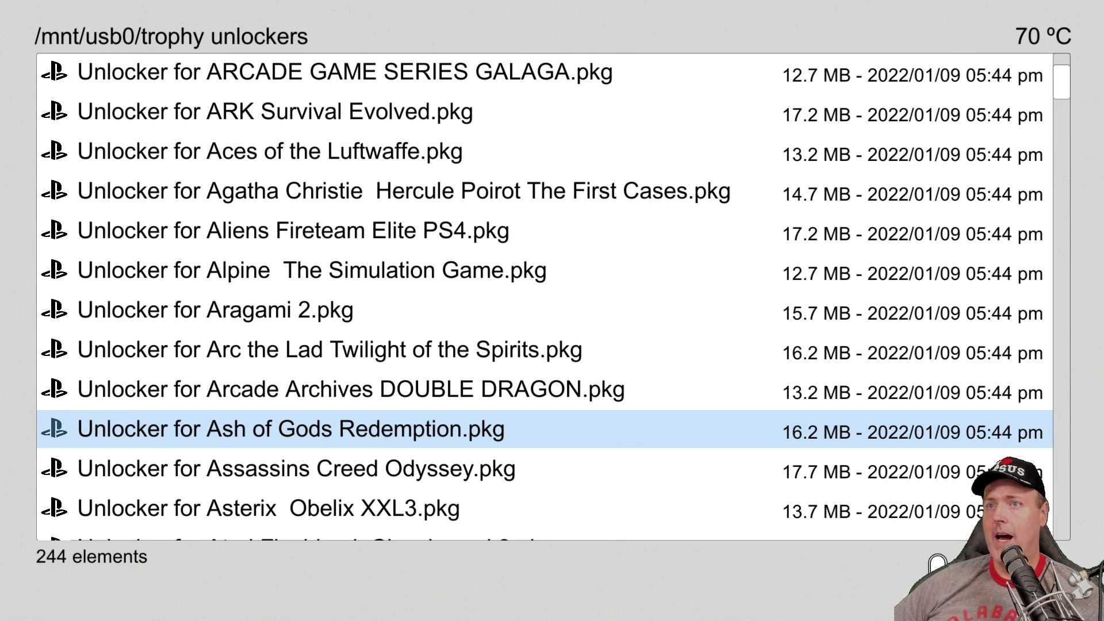
{"action": "key", "text": "Down"}
{"action": "key", "text": "Down"}
{"action": "key", "text": "Down"}
{"action": "key", "text": "Down"}
{"action": "key", "text": "Down"}
{"action": "key", "text": "Down"}
{"action": "key", "text": "Down"}
{"action": "key", "text": "Down"}
{"action": "key", "text": "Down"}
{"action": "key", "text": "Down"}
{"action": "key", "text": "Down"}
{"action": "key", "text": "Down"}
{"action": "key", "text": "Down"}
{"action": "key", "text": "Down"}
{"action": "key", "text": "Down"}
{"action": "key", "text": "Down"}
{"action": "key", "text": "Down"}
{"action": "key", "text": "Down"}
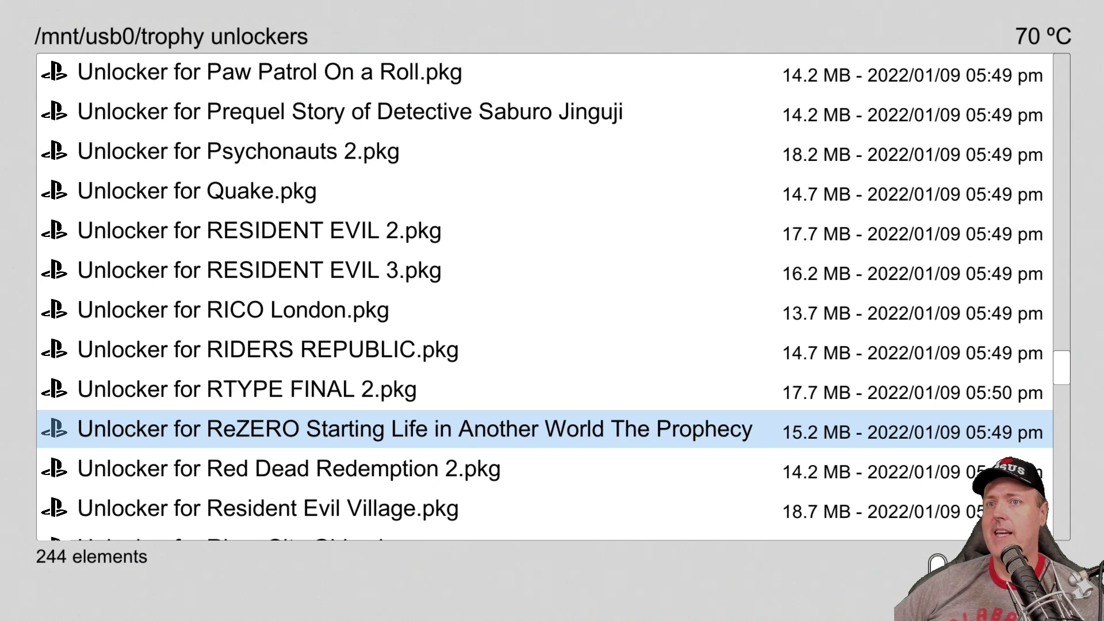
{"action": "key", "text": "Down"}
{"action": "key", "text": "Down"}
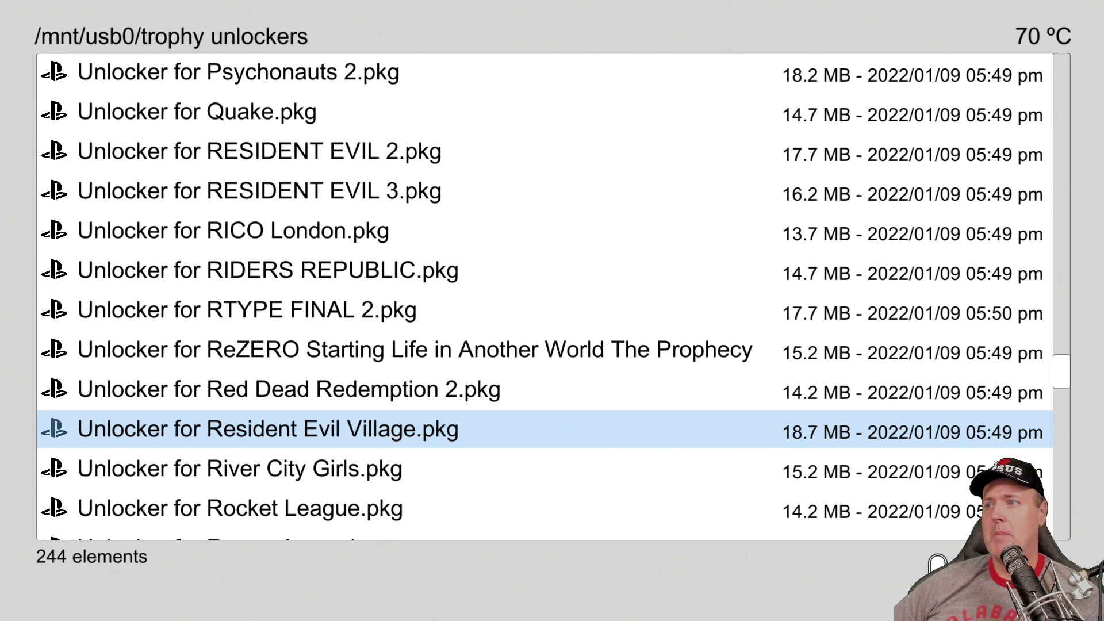
{"action": "key", "text": "Return"}
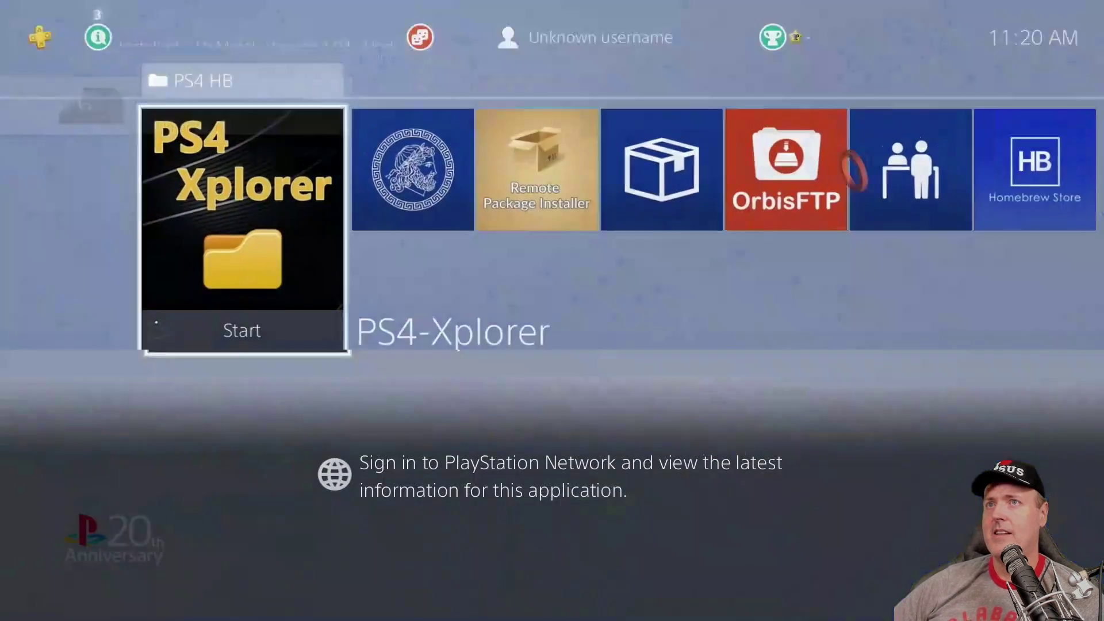
- Find the Resident Evil Village game on the home screen and view its Information page
{"action": "key", "text": "Right"}
{"action": "key", "text": "Right"}
{"action": "key", "text": "Right"}
{"action": "key", "text": "Right"}
{"action": "key", "text": "Right"}
{"action": "key", "text": "Right"}
{"action": "key", "text": "Right"}
{"action": "key", "text": "Right"}
{"action": "key", "text": "Right"}
{"action": "key", "text": "Right"}
{"action": "key", "text": "Right"}
{"action": "key", "text": "Right"}
{"action": "key", "text": "Right"}
{"action": "key", "text": "Right"}
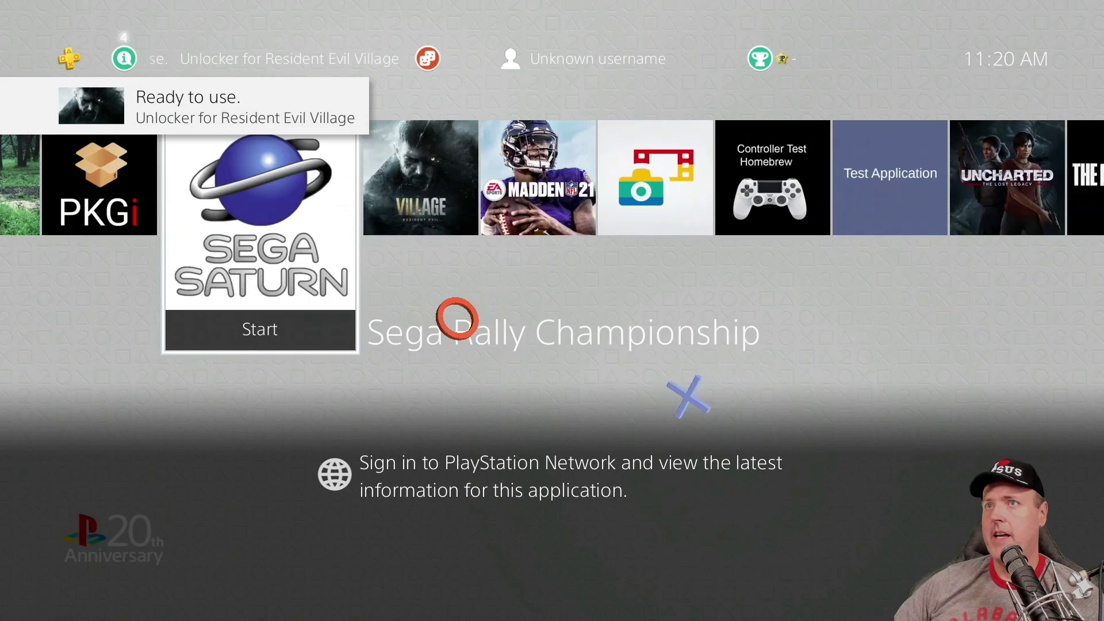
{"action": "key", "text": "Left"}
{"action": "key", "text": "Left"}
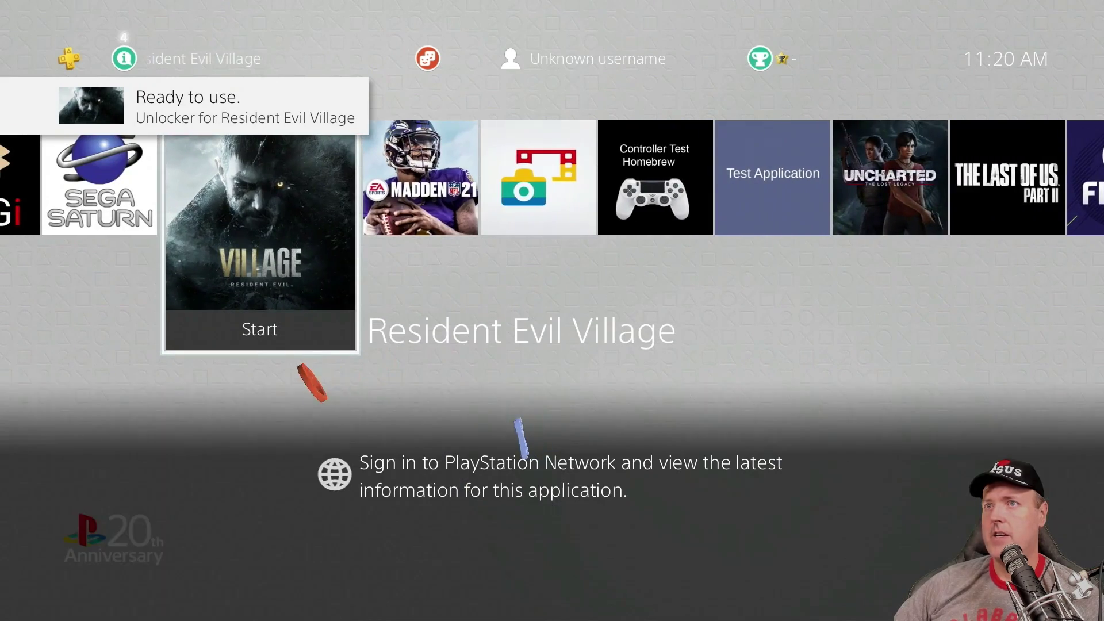
{"action": "key", "text": "Menu"}
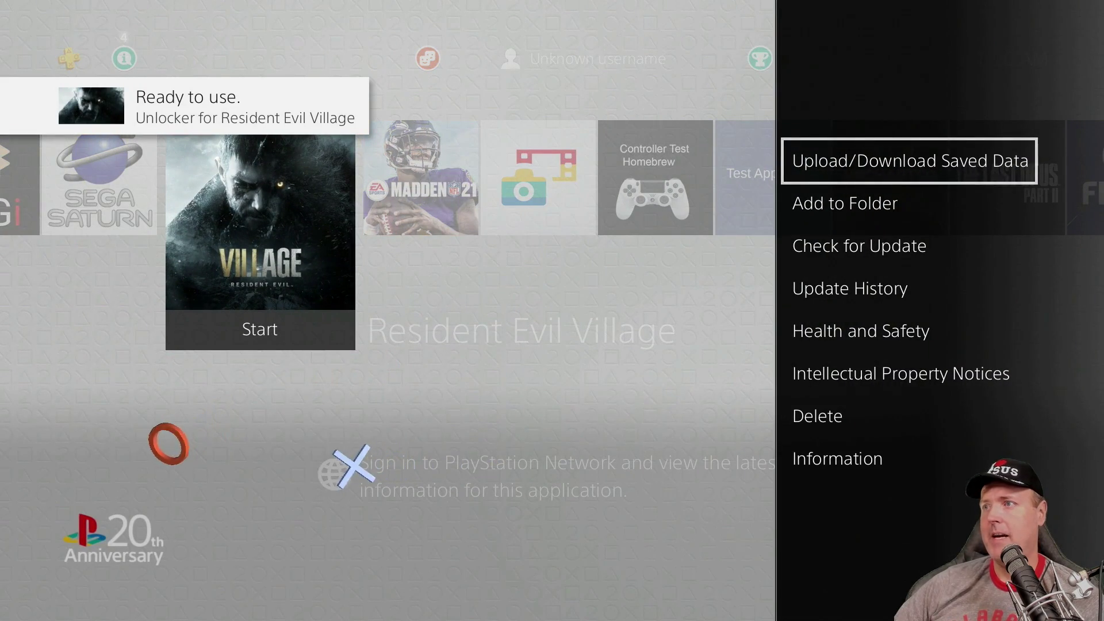
{"action": "key", "text": "Down"}
{"action": "key", "text": "Down"}
{"action": "key", "text": "Down"}
{"action": "key", "text": "Down"}
{"action": "key", "text": "Down"}
{"action": "key", "text": "Down"}
{"action": "key", "text": "Down"}
{"action": "key", "text": "Return"}
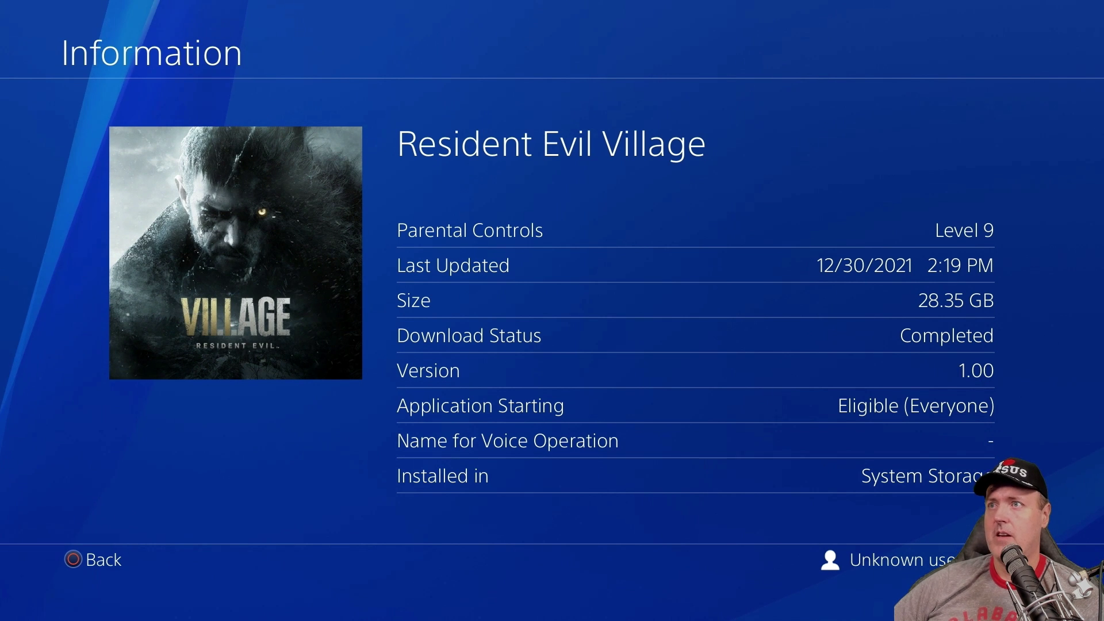
- Return to the home screen and start the Unlocker for Resident Evil Village application
{"action": "key", "text": "Escape"}
{"action": "key", "text": "Left"}
{"action": "key", "text": "Left"}
{"action": "key", "text": "Left"}
{"action": "key", "text": "Left"}
{"action": "key", "text": "Left"}
{"action": "key", "text": "Left"}
{"action": "key", "text": "Left"}
{"action": "key", "text": "Left"}
{"action": "key", "text": "Left"}
{"action": "key", "text": "Left"}
{"action": "key", "text": "Left"}
{"action": "key", "text": "Left"}
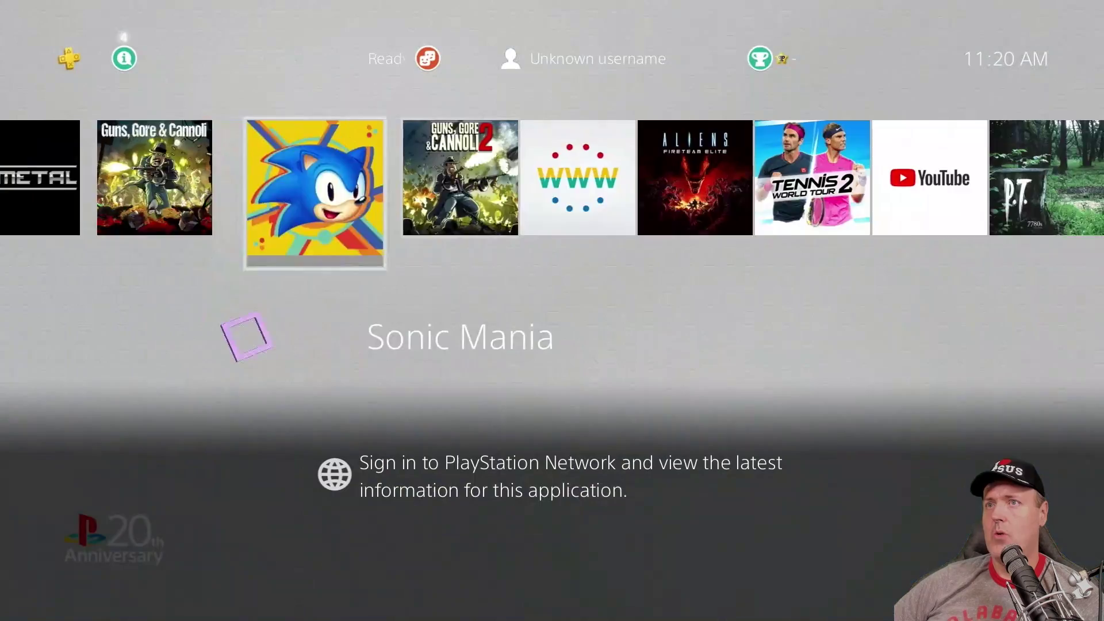
{"action": "key", "text": "Right"}
{"action": "key", "text": "Left"}
{"action": "key", "text": "Right"}
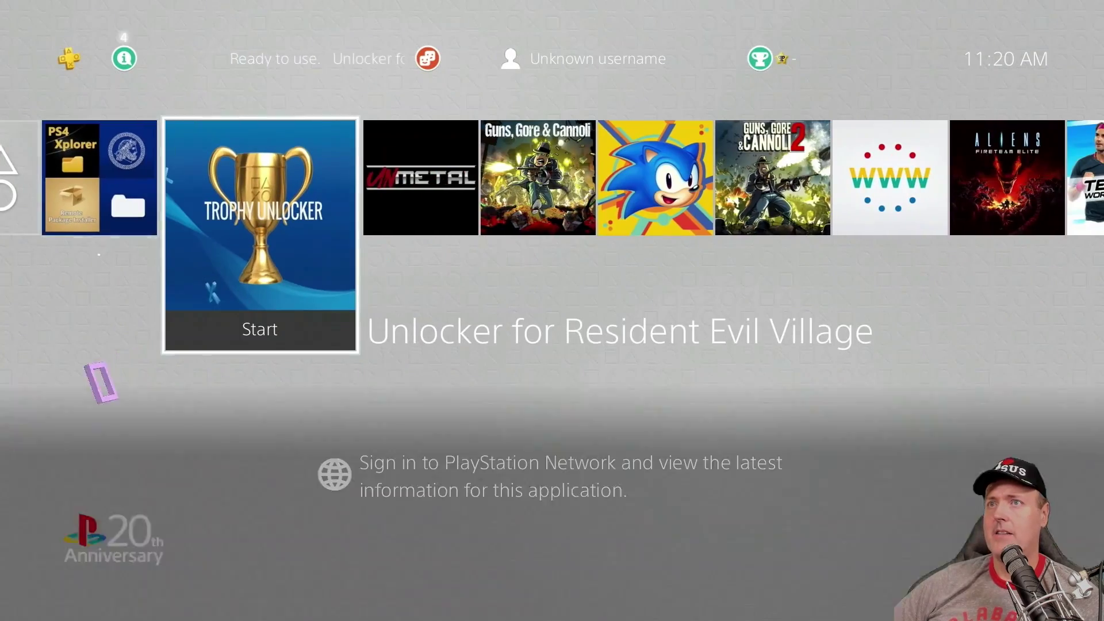
{"action": "key", "text": "Return"}
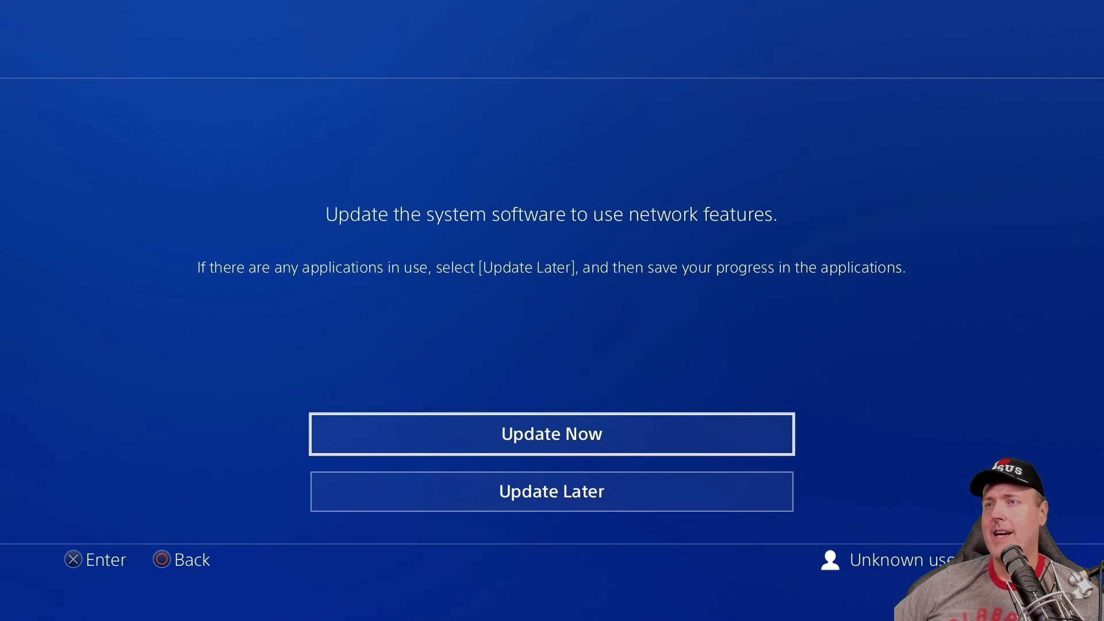
- Postpone the system software update and look through the Resident Evil Village trophy list
{"action": "key", "text": "Down"}
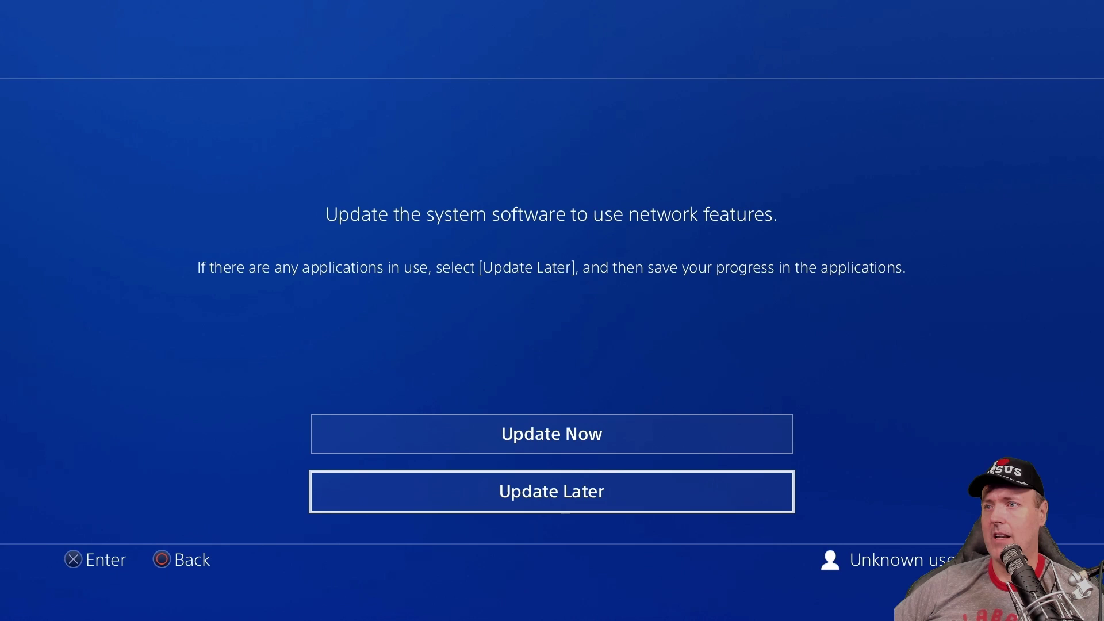
{"action": "key", "text": "Return"}
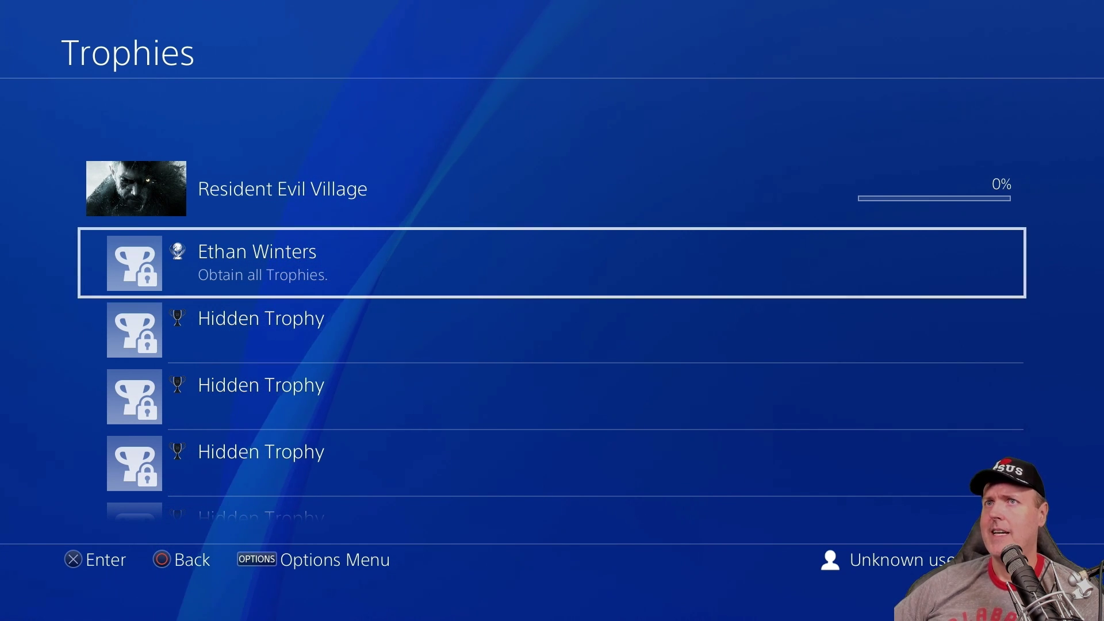
{"action": "key", "text": "Down"}
{"action": "key", "text": "Down"}
{"action": "key", "text": "Down"}
{"action": "key", "text": "Down"}
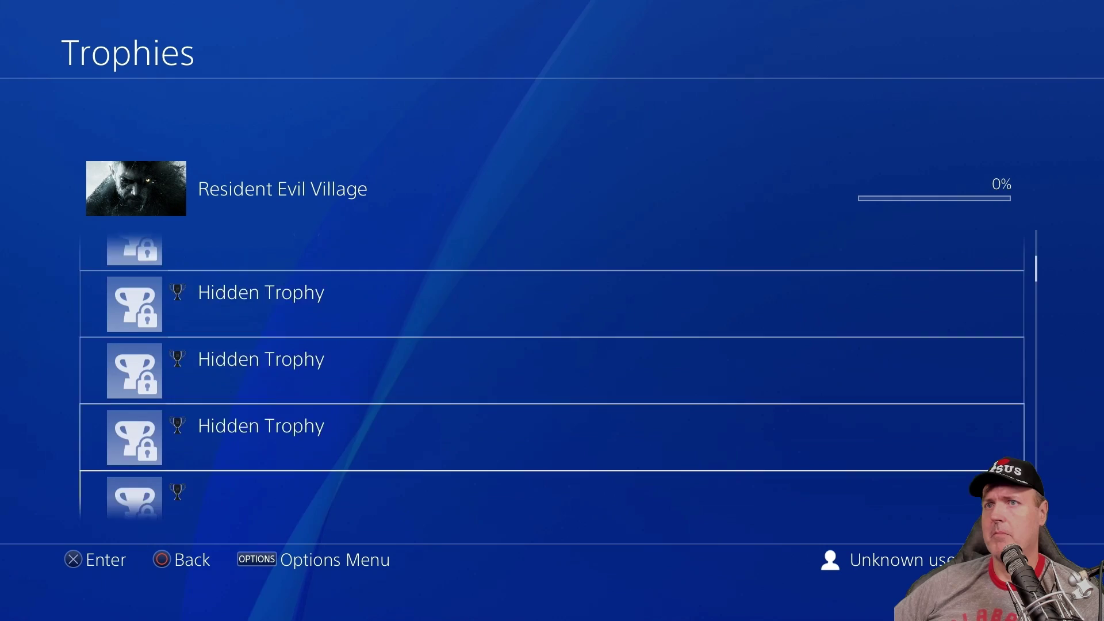
{"action": "key", "text": "Down"}
{"action": "key", "text": "Down"}
{"action": "key", "text": "Down"}
{"action": "key", "text": "Up"}
{"action": "key", "text": "Up"}
{"action": "key", "text": "Down"}
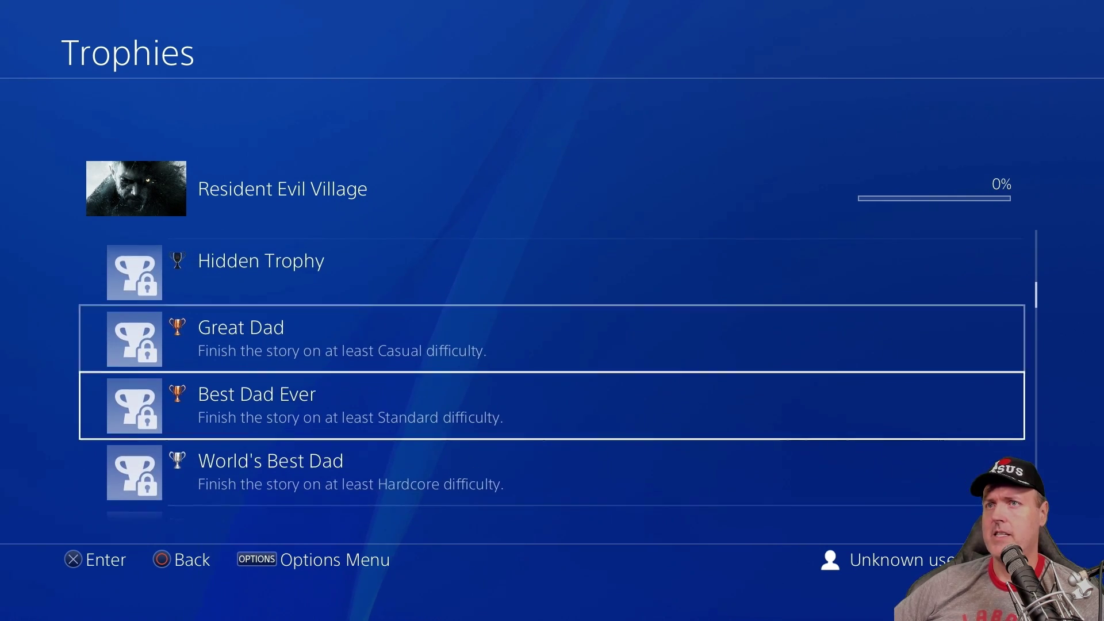
{"action": "key", "text": "Down"}
{"action": "key", "text": "Down"}
{"action": "key", "text": "Down"}
{"action": "key", "text": "Down"}
{"action": "key", "text": "Down"}
{"action": "key", "text": "Down"}
{"action": "key", "text": "Up"}
{"action": "key", "text": "Up"}
{"action": "key", "text": "Up"}
{"action": "key", "text": "Up"}
{"action": "key", "text": "Up"}
{"action": "key", "text": "Up"}
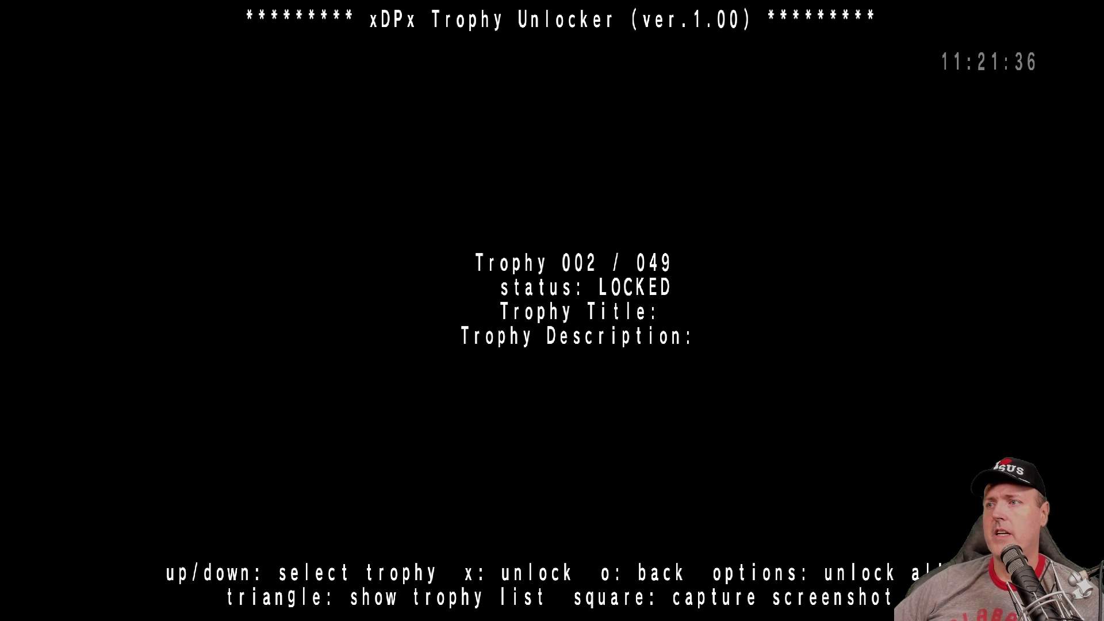
- Unlock the Resident Evil Village trophies and open their trophy list, postponing the system software update
{"action": "key", "text": "x"}
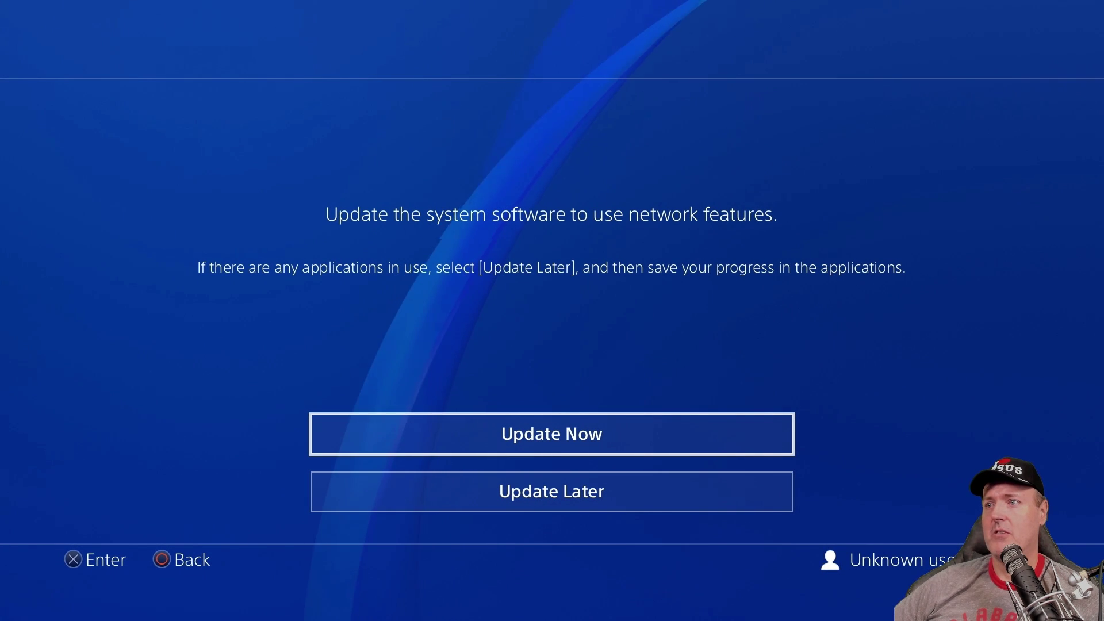
{"action": "key", "text": "Down"}
{"action": "key", "text": "Return"}
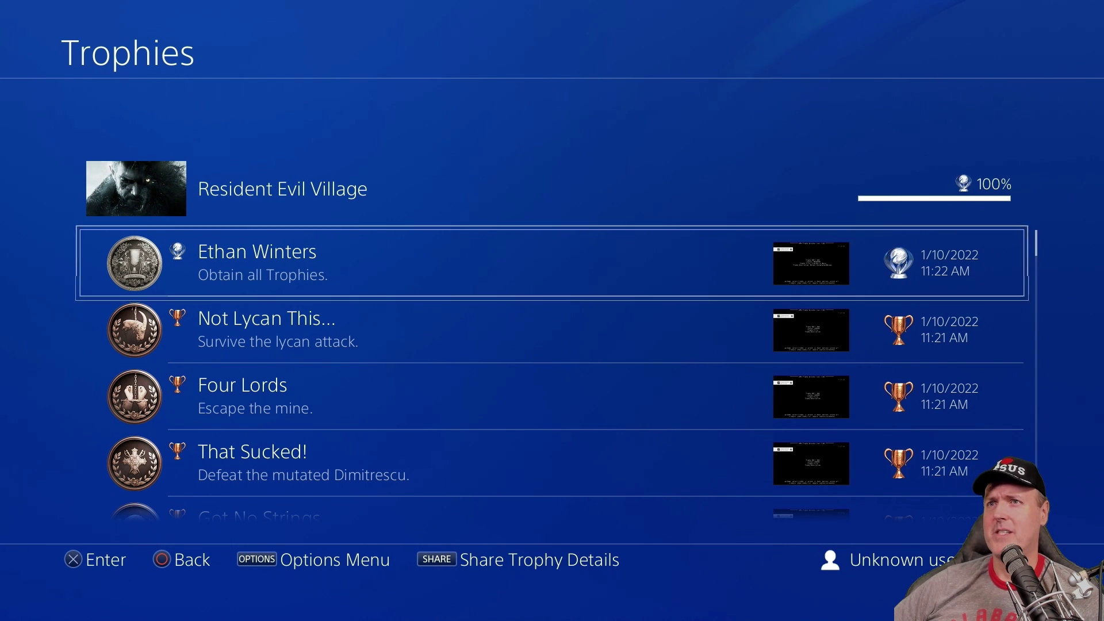
- Examine the status and unlock time of the Resident Evil Village trophies through to the end of the list
{"action": "key", "text": "Down"}
{"action": "key", "text": "Down"}
{"action": "key", "text": "Down"}
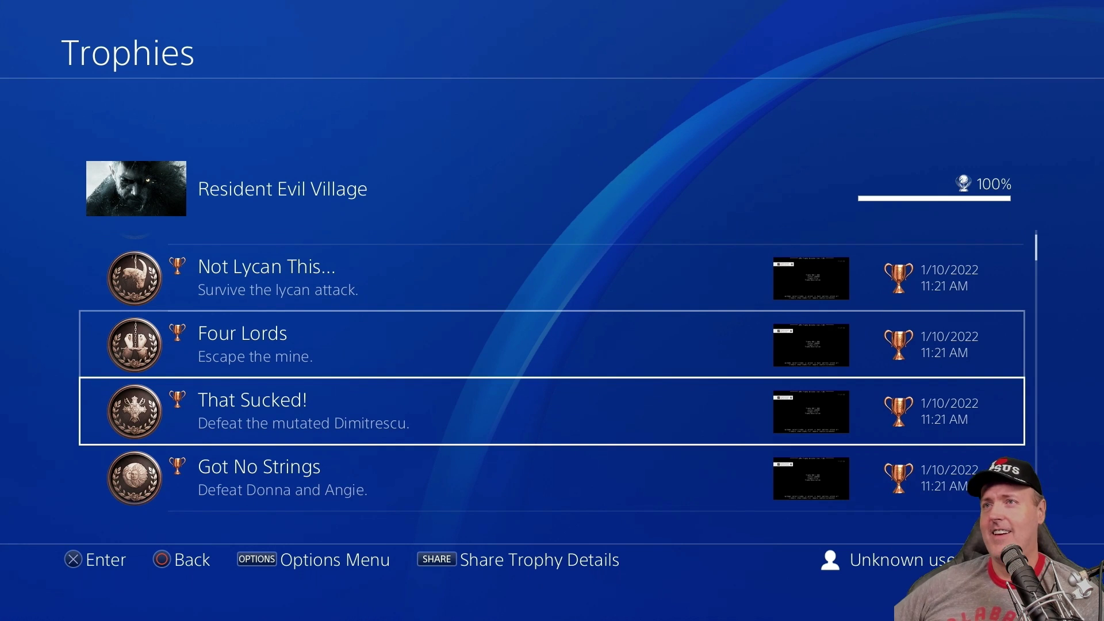
{"action": "key", "text": "Down"}
{"action": "key", "text": "Down"}
{"action": "key", "text": "Down"}
{"action": "key", "text": "Down"}
{"action": "key", "text": "Down"}
{"action": "key", "text": "Down"}
{"action": "key", "text": "Down"}
{"action": "key", "text": "Down"}
{"action": "key", "text": "Down"}
{"action": "key", "text": "Down"}
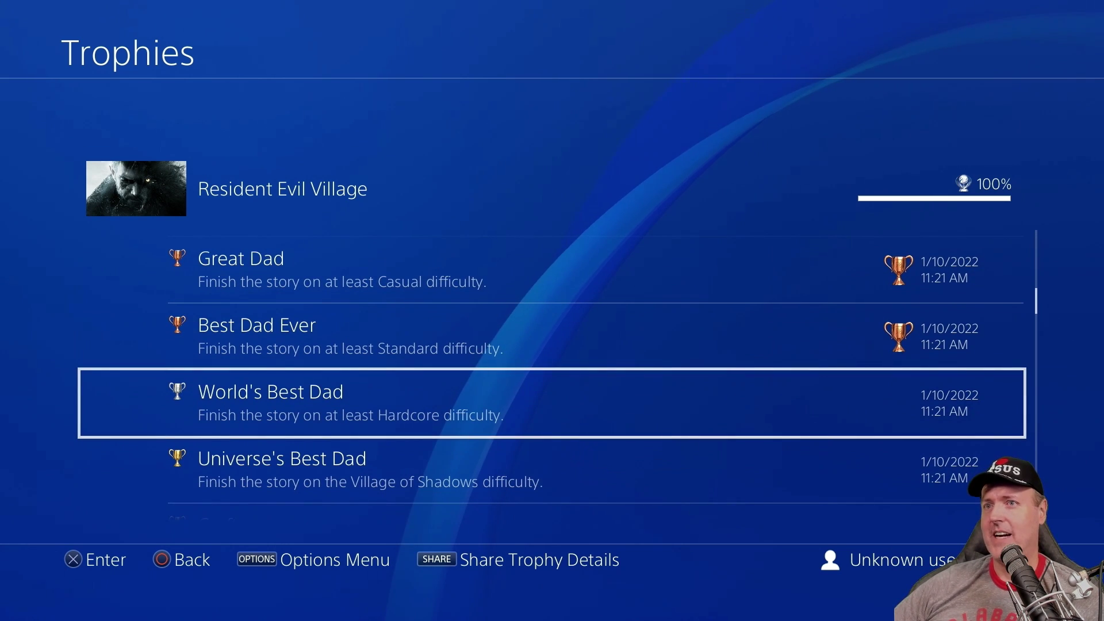
{"action": "key", "text": "Down"}
{"action": "key", "text": "Down"}
{"action": "key", "text": "Down"}
{"action": "key", "text": "Down"}
{"action": "key", "text": "Down"}
{"action": "key", "text": "Down"}
{"action": "key", "text": "Down"}
{"action": "key", "text": "Down"}
{"action": "key", "text": "Down"}
{"action": "key", "text": "Down"}
{"action": "key", "text": "Down"}
{"action": "key", "text": "Down"}
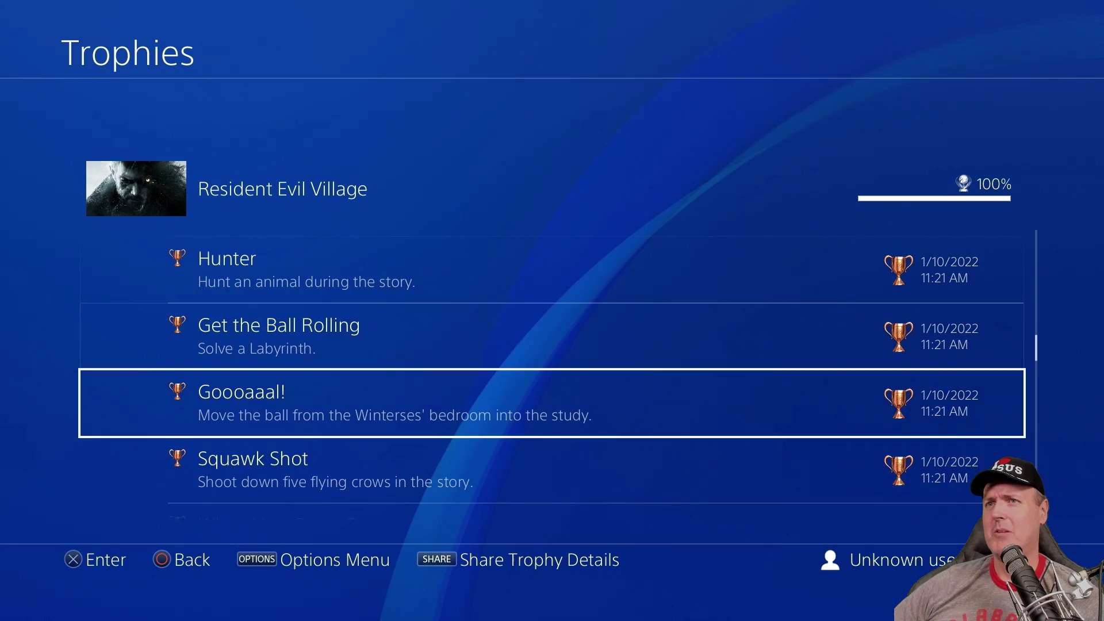
{"action": "key", "text": "Down"}
{"action": "key", "text": "Down"}
{"action": "key", "text": "Down"}
{"action": "key", "text": "Down"}
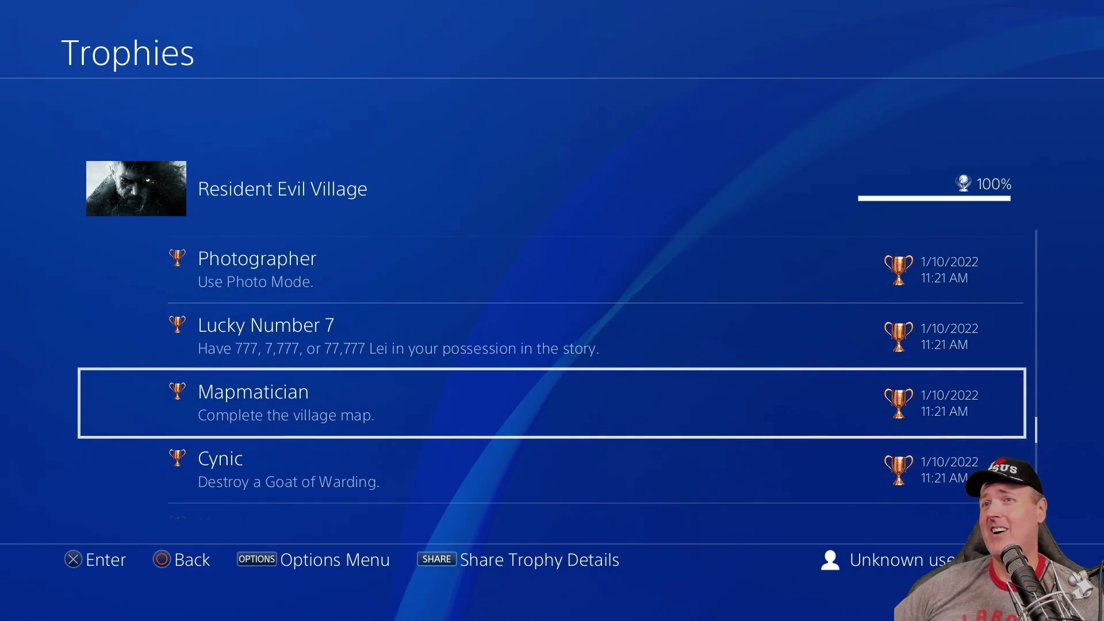
{"action": "key", "text": "Down"}
{"action": "key", "text": "Down"}
{"action": "key", "text": "Down"}
{"action": "key", "text": "Down"}
{"action": "key", "text": "Down"}
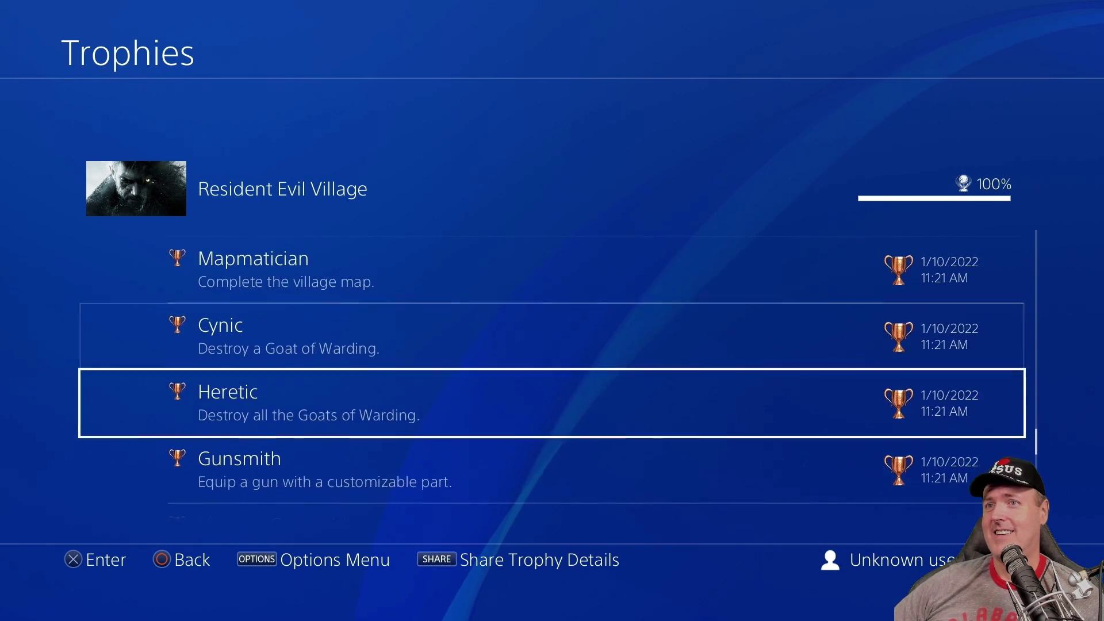
{"action": "key", "text": "Down"}
{"action": "key", "text": "Down"}
{"action": "key", "text": "Down"}
{"action": "key", "text": "Down"}
{"action": "key", "text": "Down"}
{"action": "key", "text": "Down"}
{"action": "key", "text": "Down"}
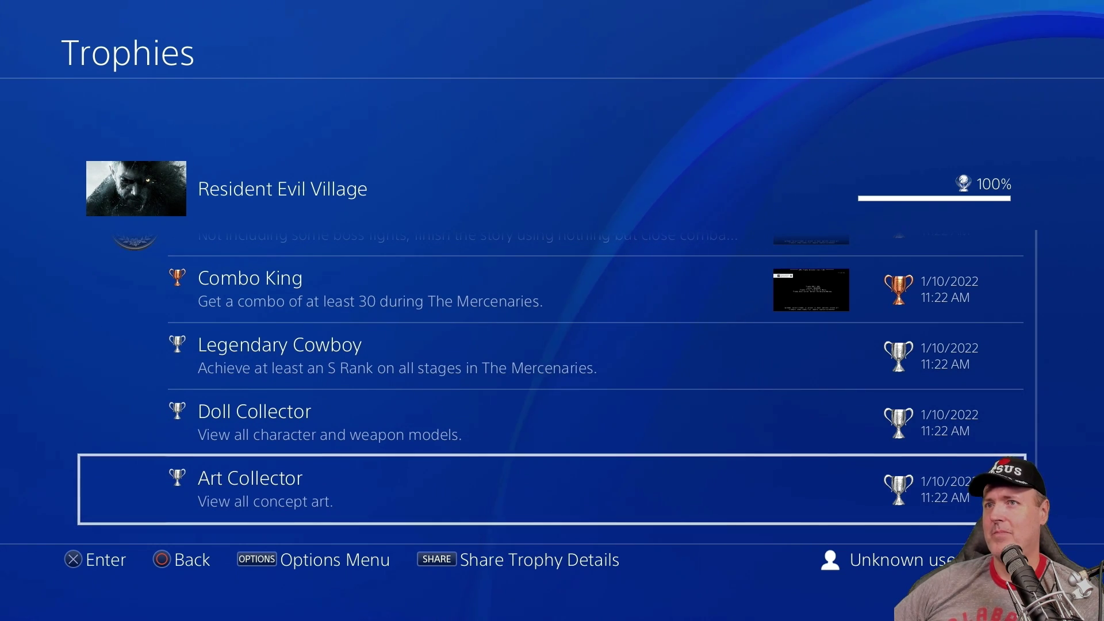
{"action": "key", "text": "Up"}
{"action": "key", "text": "Up"}
{"action": "key", "text": "Up"}
{"action": "key", "text": "Down"}
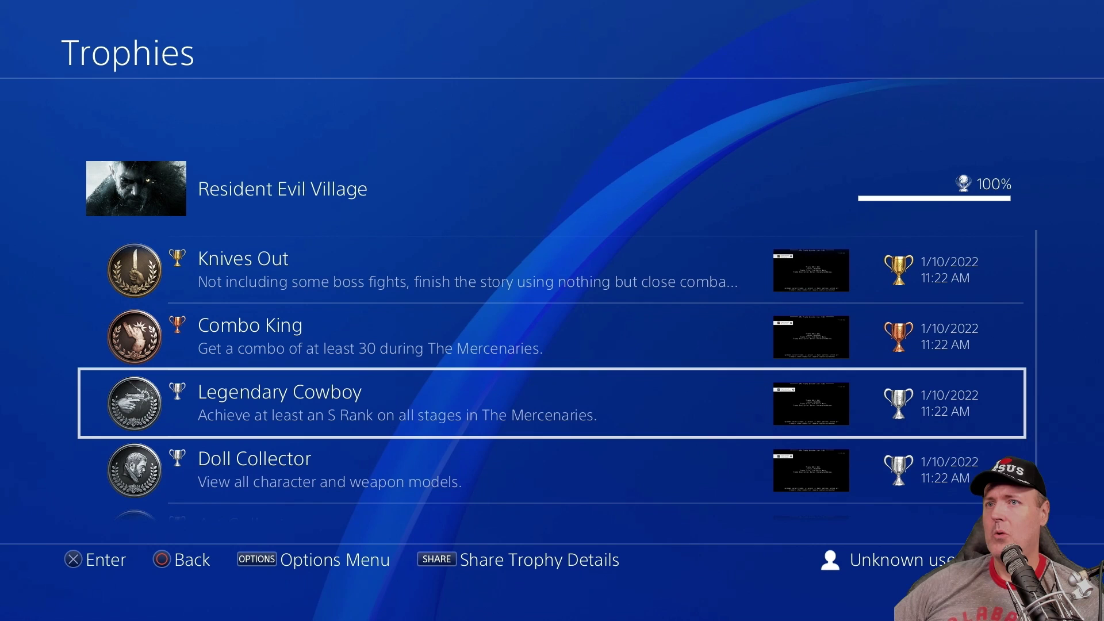
- View the details of the Legendary Cowboy trophy and the screenshot captured when it was earned
{"action": "key", "text": "Return"}
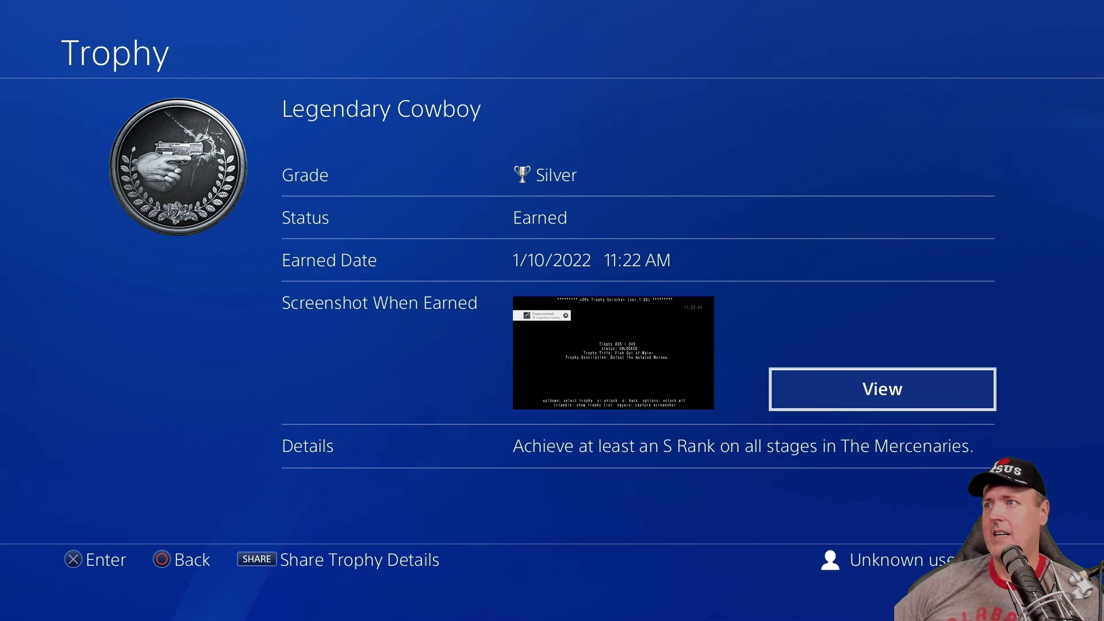
{"action": "key", "text": "Return"}
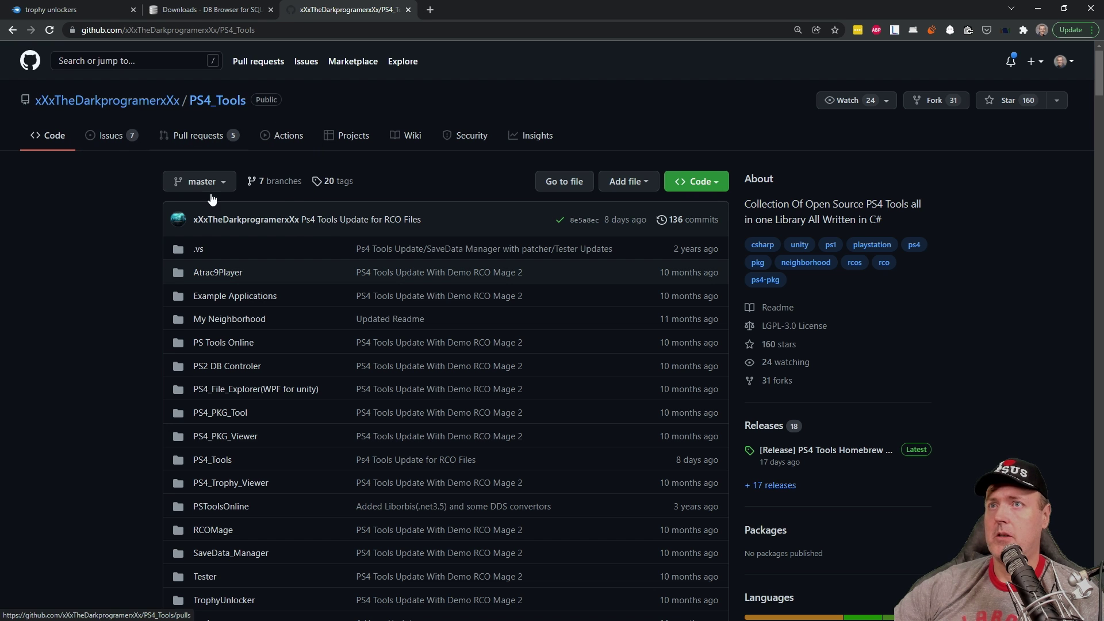
- Switch to the PS4_Tools repository on GitHub in the web browser and read its README down to the Ps4 Tools Homebrew section
{"action": "scroll", "coordinate": [618, 484], "scroll_direction": "down", "scroll_amount": 15}
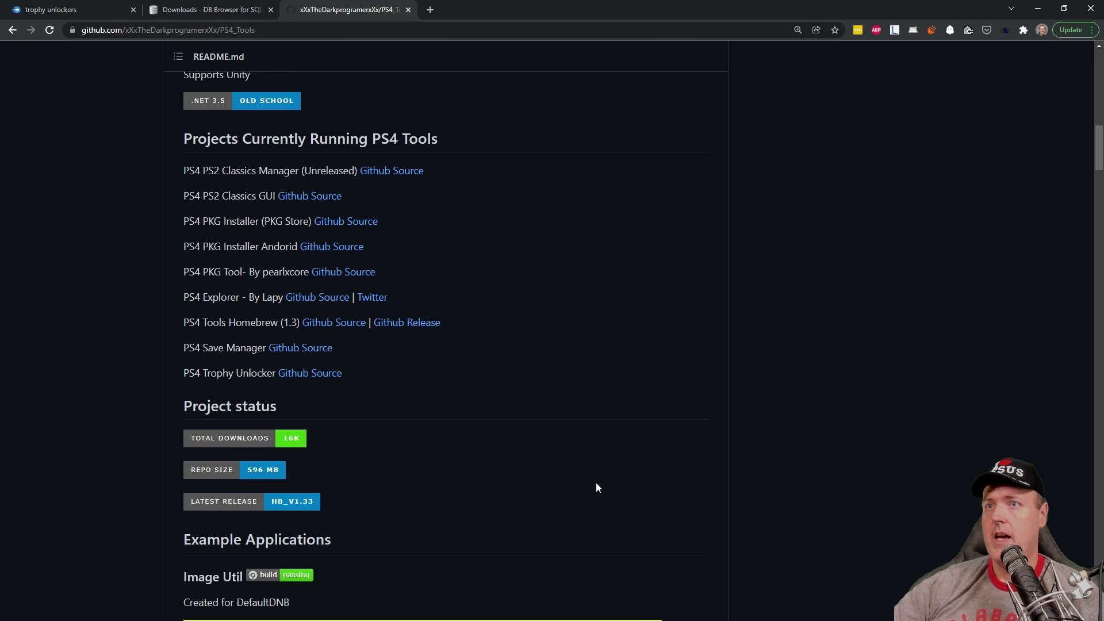
{"action": "scroll", "coordinate": [595, 488], "scroll_direction": "down", "scroll_amount": 5}
{"action": "scroll", "coordinate": [596, 493], "scroll_direction": "down", "scroll_amount": 8}
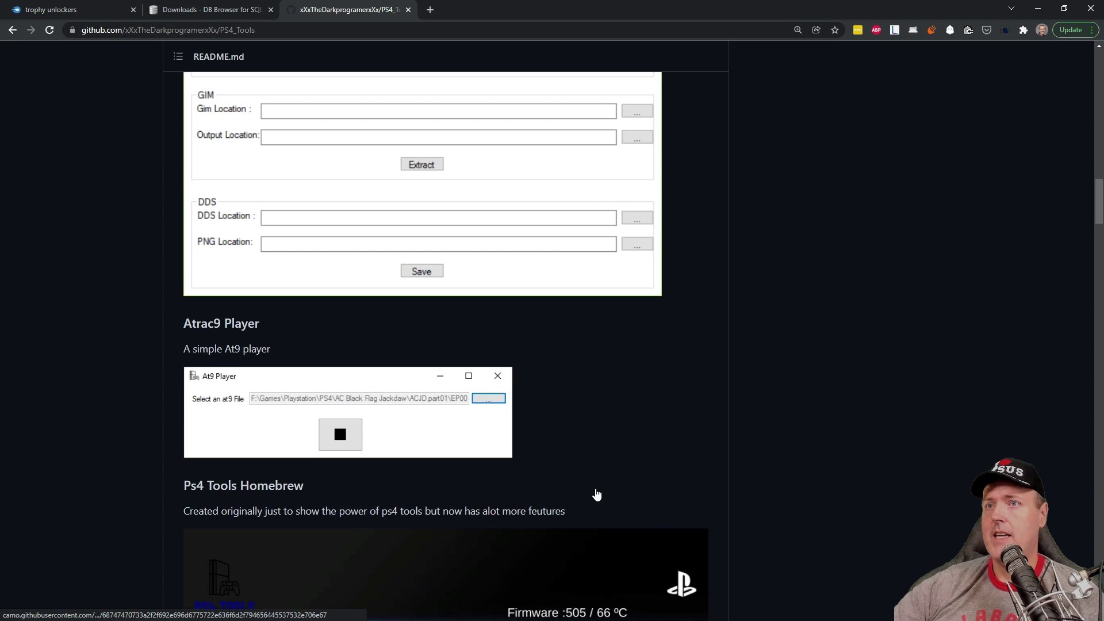
{"action": "scroll", "coordinate": [596, 492], "scroll_direction": "down", "scroll_amount": 9}
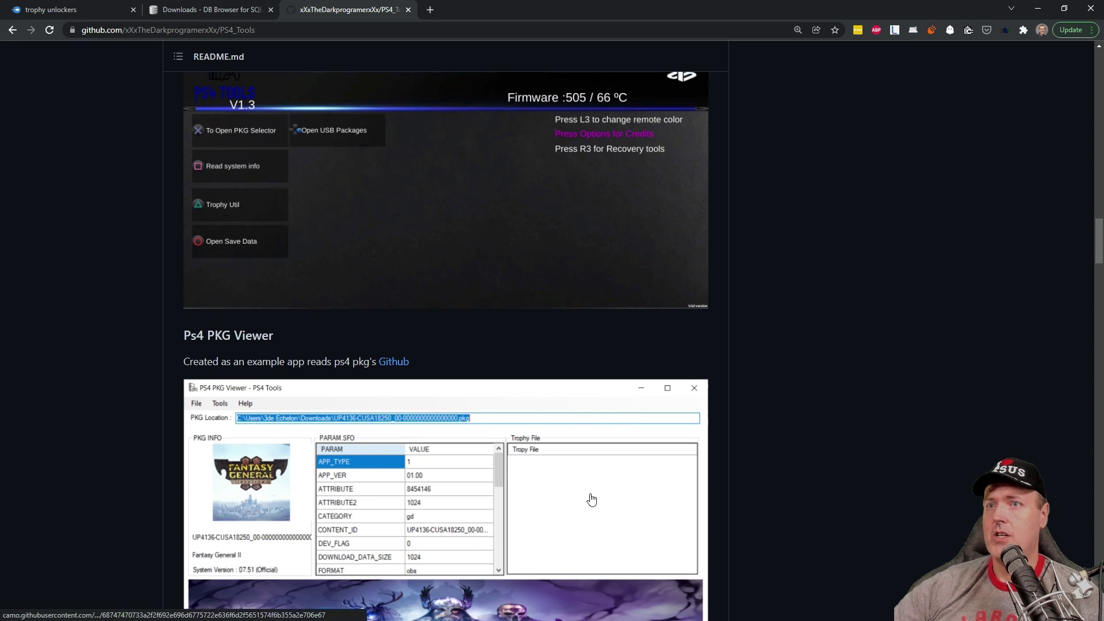
{"action": "scroll", "coordinate": [591, 499], "scroll_direction": "up", "scroll_amount": 4}
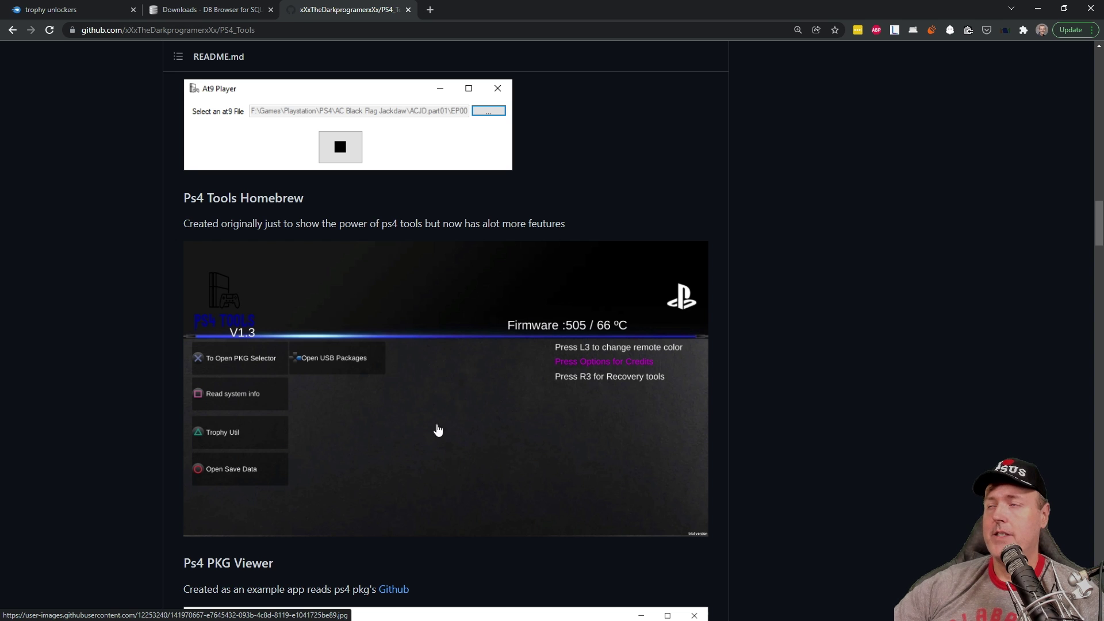
- Open the latest PS4 Tools Homebrew V1.33 (Xmas Edition) release and review its notes down to the downloadable assets
{"action": "left_click_drag", "start_coordinate": [1098, 229], "coordinate": [1098, 75]}
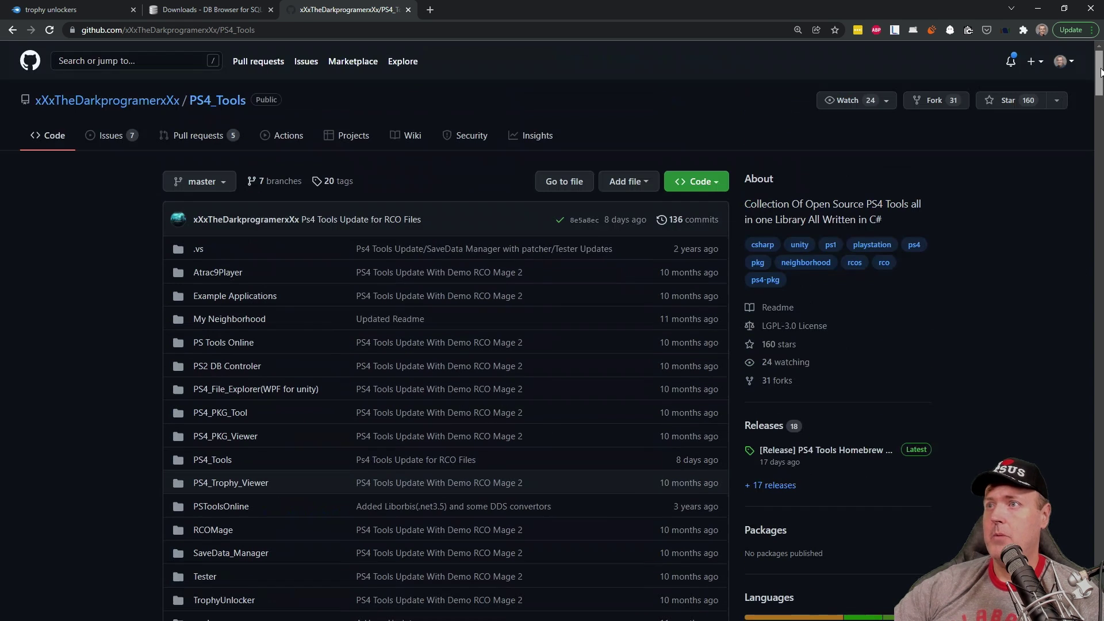
{"action": "left_click", "coordinate": [819, 452]}
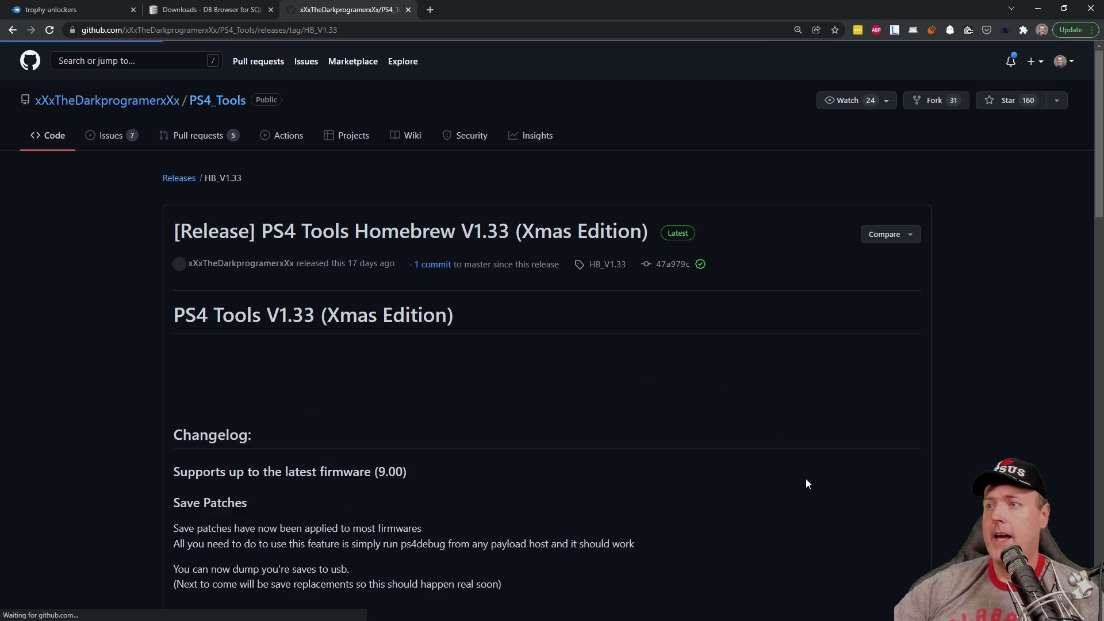
{"action": "scroll", "coordinate": [373, 437], "scroll_direction": "down", "scroll_amount": 13}
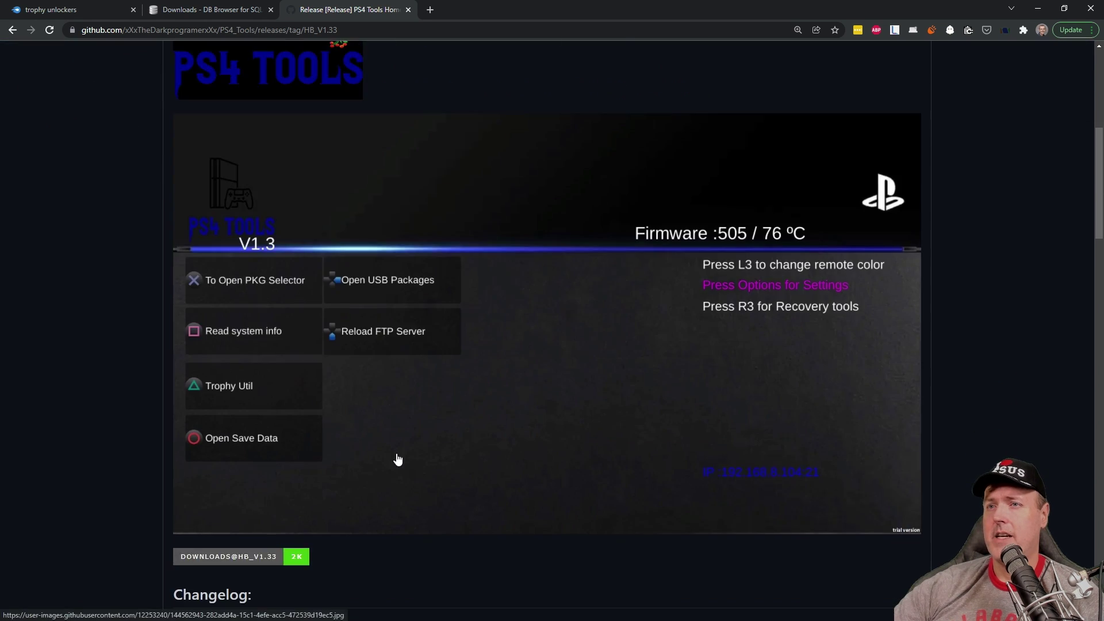
{"action": "scroll", "coordinate": [381, 455], "scroll_direction": "down", "scroll_amount": 5}
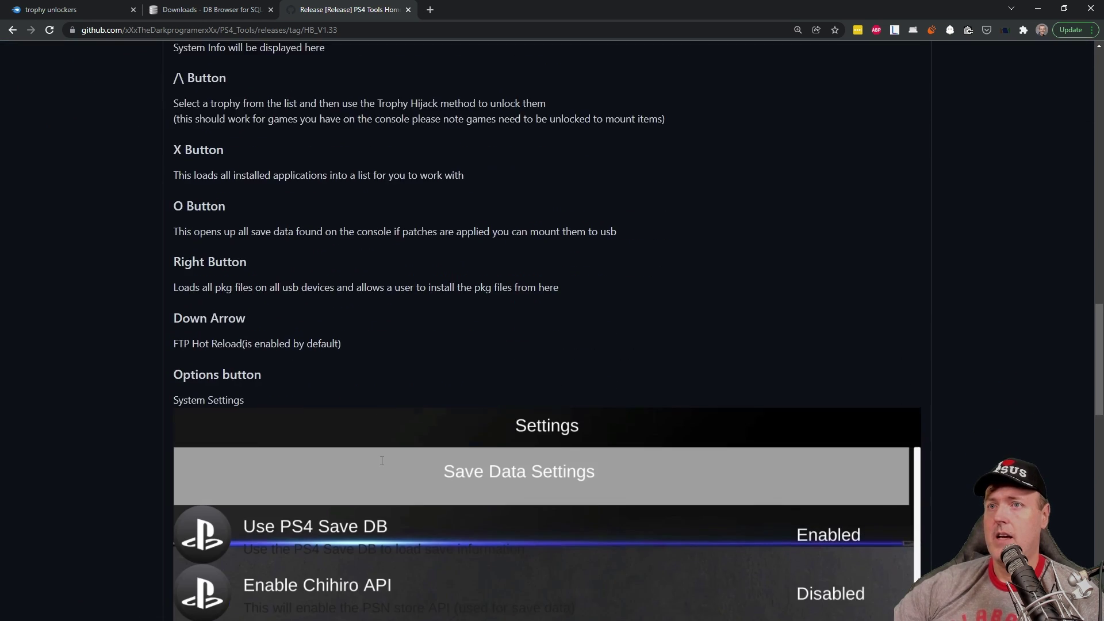
{"action": "scroll", "coordinate": [382, 460], "scroll_direction": "down", "scroll_amount": 15}
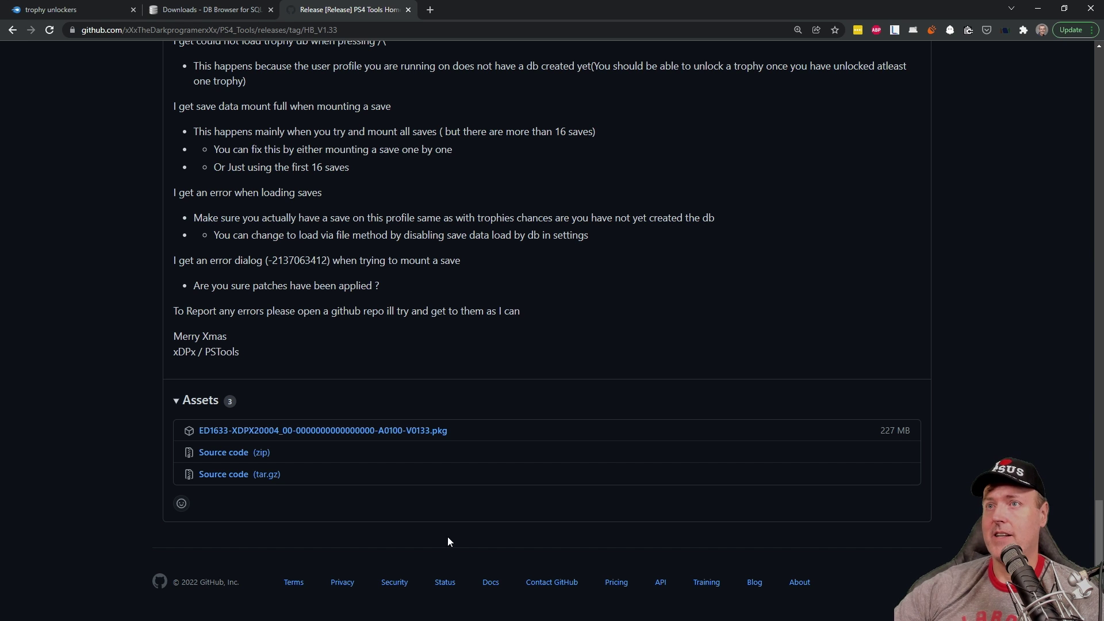
- Return to the PS4_Tools repository page and examine the PS4 Trophy Unlocker section of the README
{"action": "left_click", "coordinate": [12, 29]}
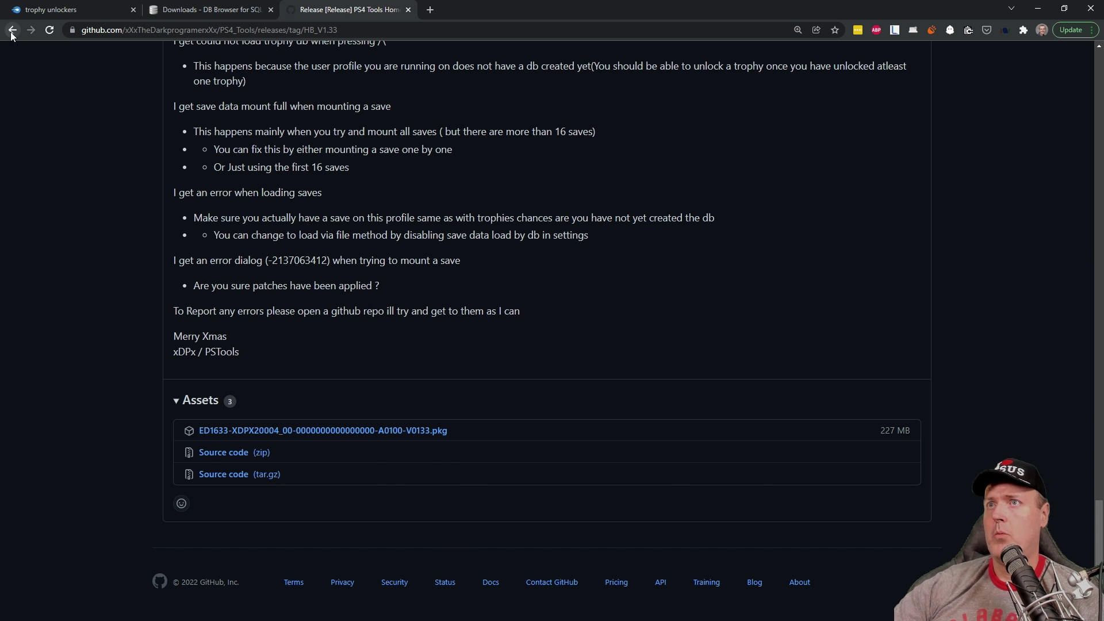
{"action": "left_click_drag", "start_coordinate": [1087, 73], "coordinate": [1099, 311]}
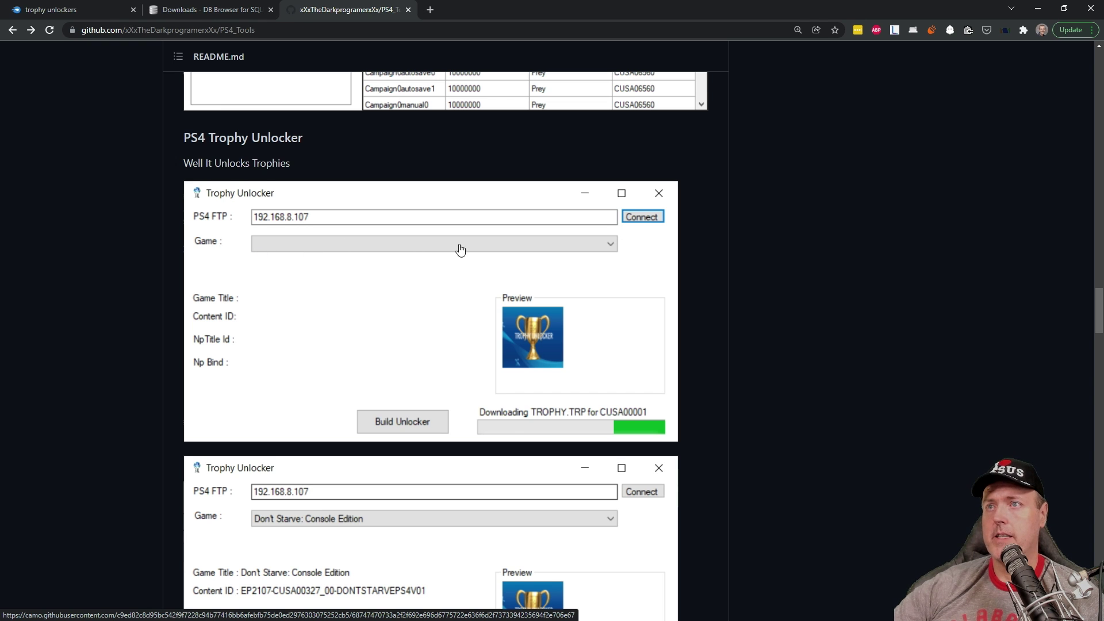
{"action": "scroll", "coordinate": [438, 268], "scroll_direction": "down", "scroll_amount": 2}
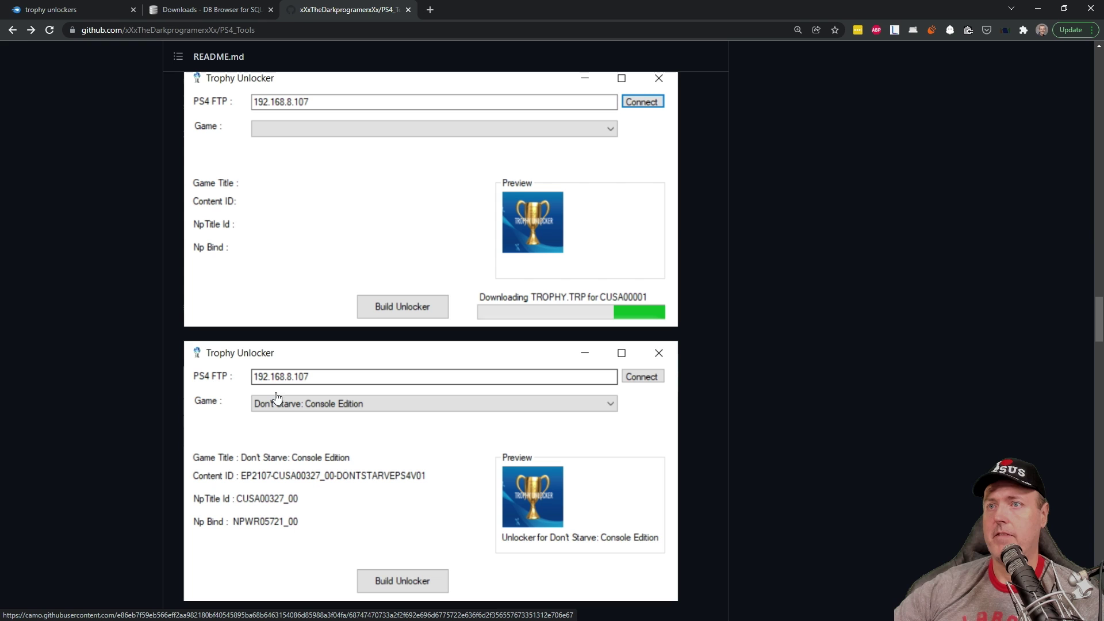
{"action": "scroll", "coordinate": [410, 476], "scroll_direction": "down", "scroll_amount": 1}
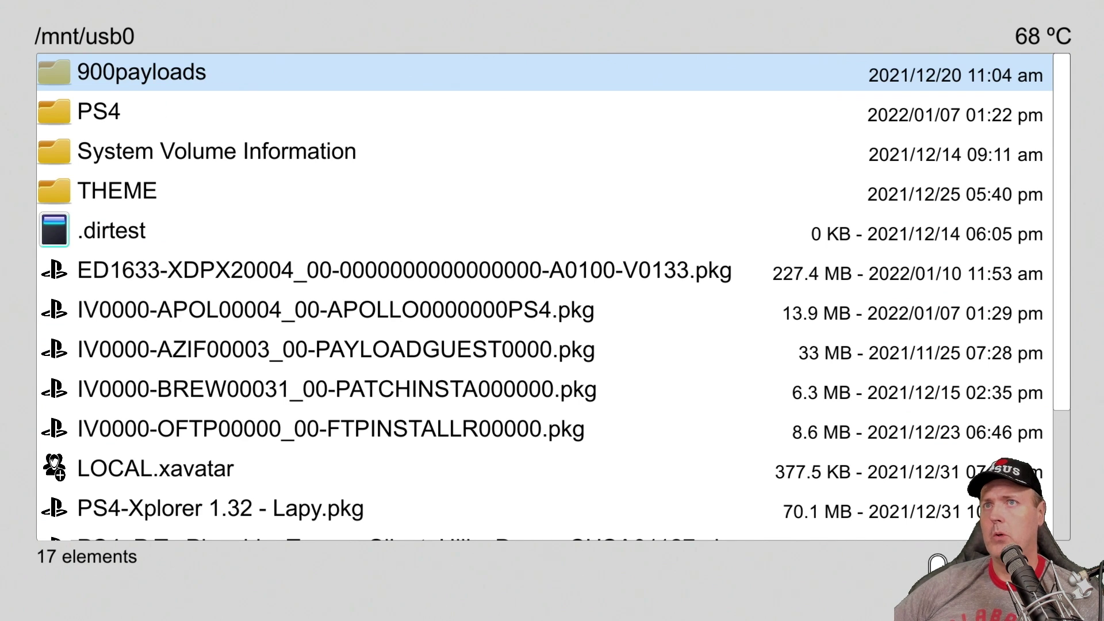
{"action": "key", "text": "Down"}
{"action": "key", "text": "Down"}
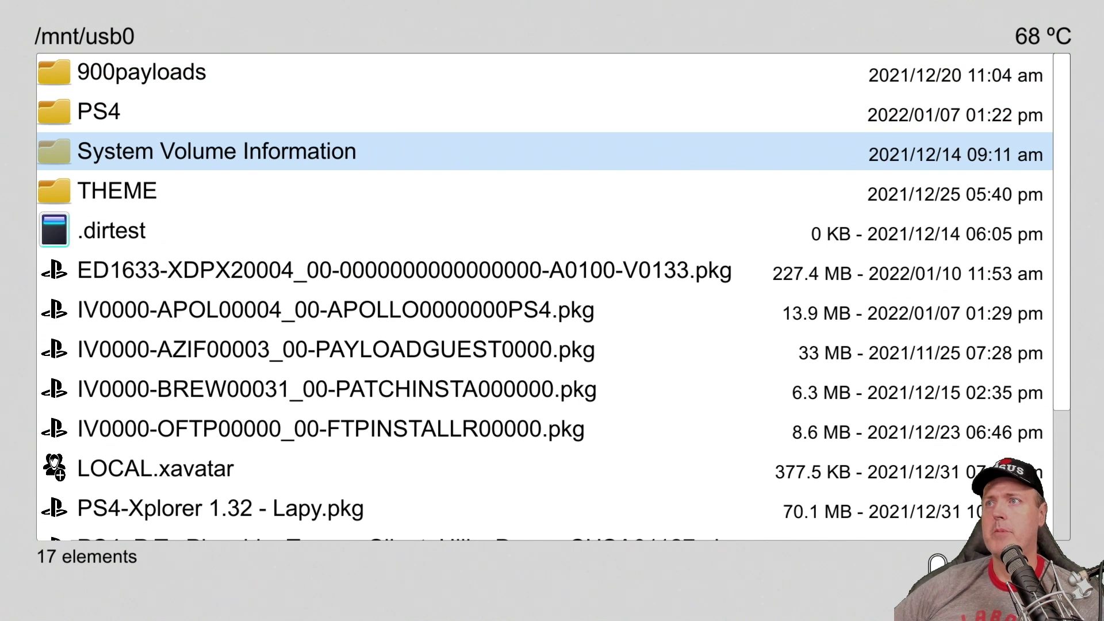
{"action": "key", "text": "Down"}
{"action": "key", "text": "Down"}
{"action": "key", "text": "Down"}
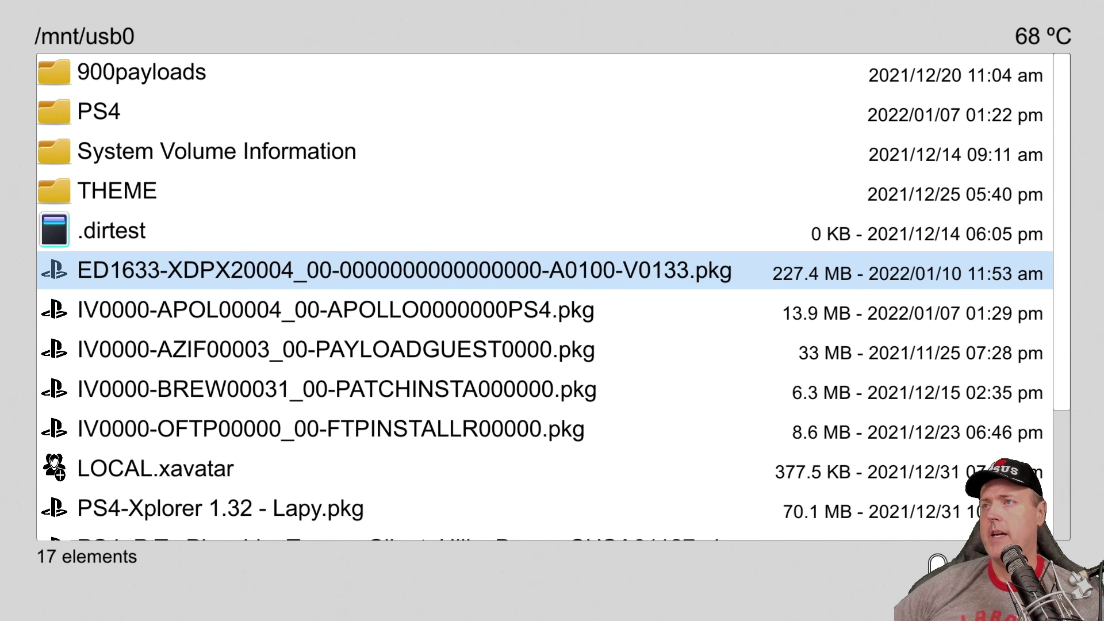
{"action": "key", "text": "Return"}
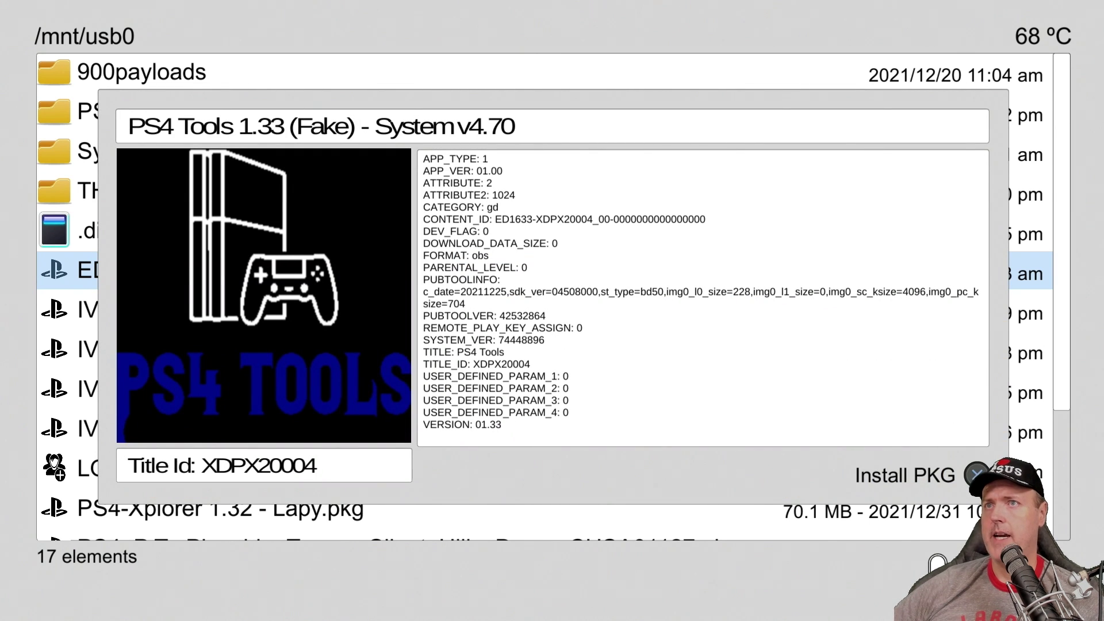
{"action": "key", "text": "Return"}
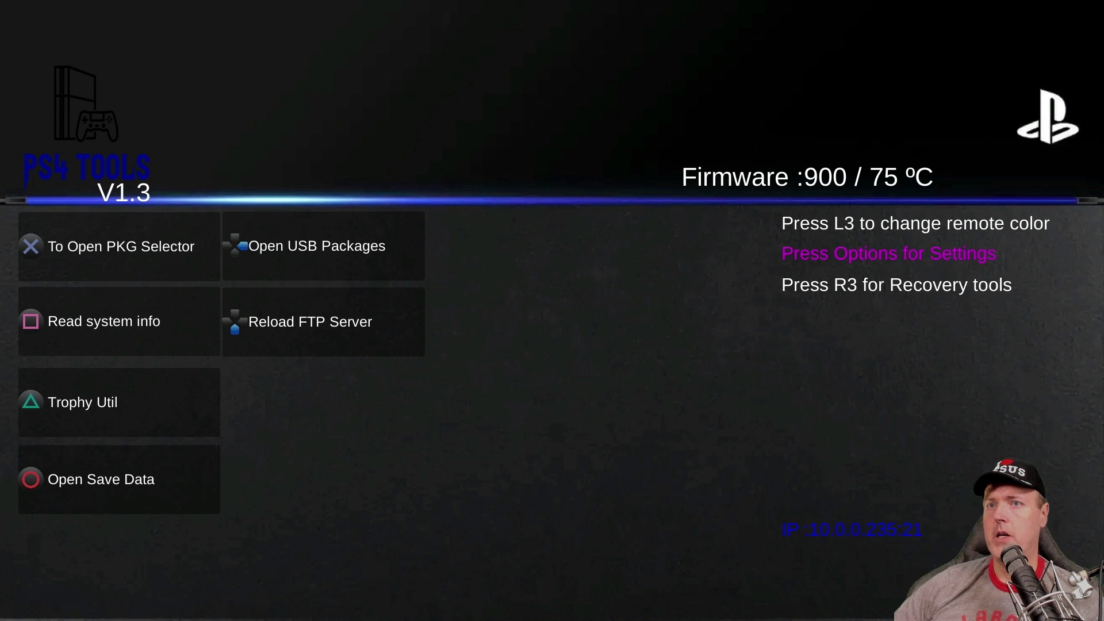
- In PS4 Tools, open Trophy Util, accepting its work-in-progress notice, and unlock the trophies of Uncharted: The Lost Legacy
{"action": "key", "text": "Return"}
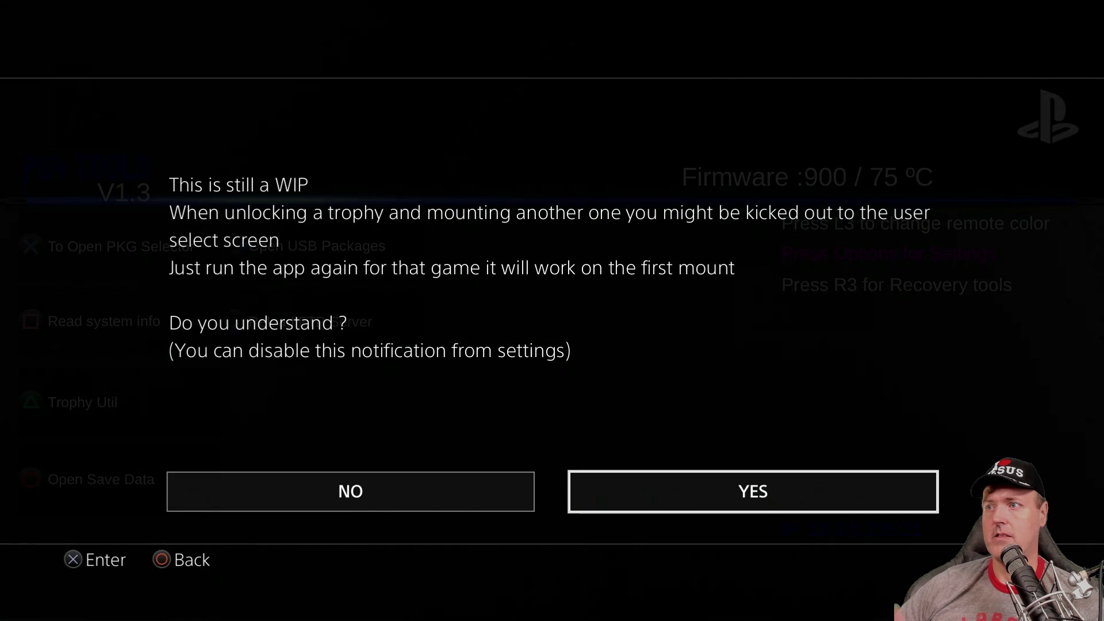
{"action": "key", "text": "Return"}
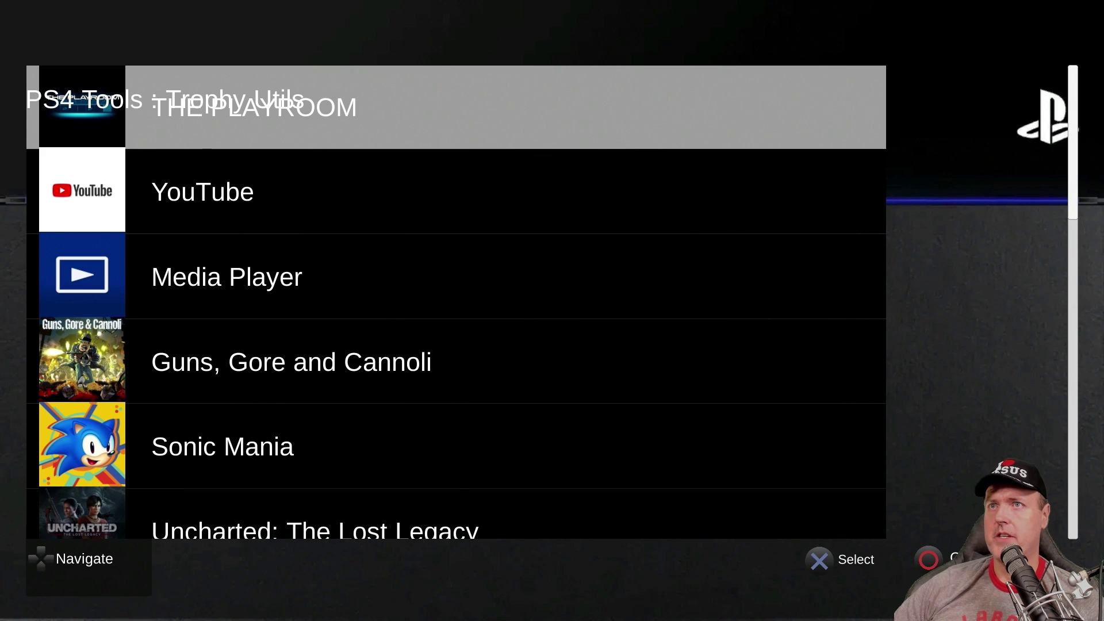
{"action": "key", "text": "Down"}
{"action": "key", "text": "Down"}
{"action": "key", "text": "Down"}
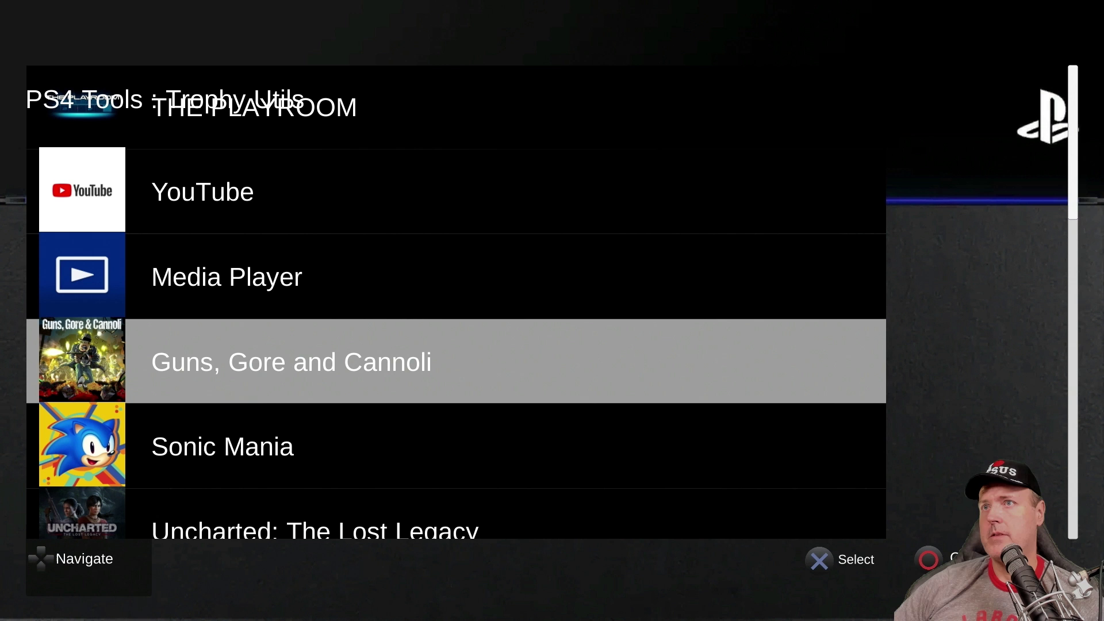
{"action": "key", "text": "Down"}
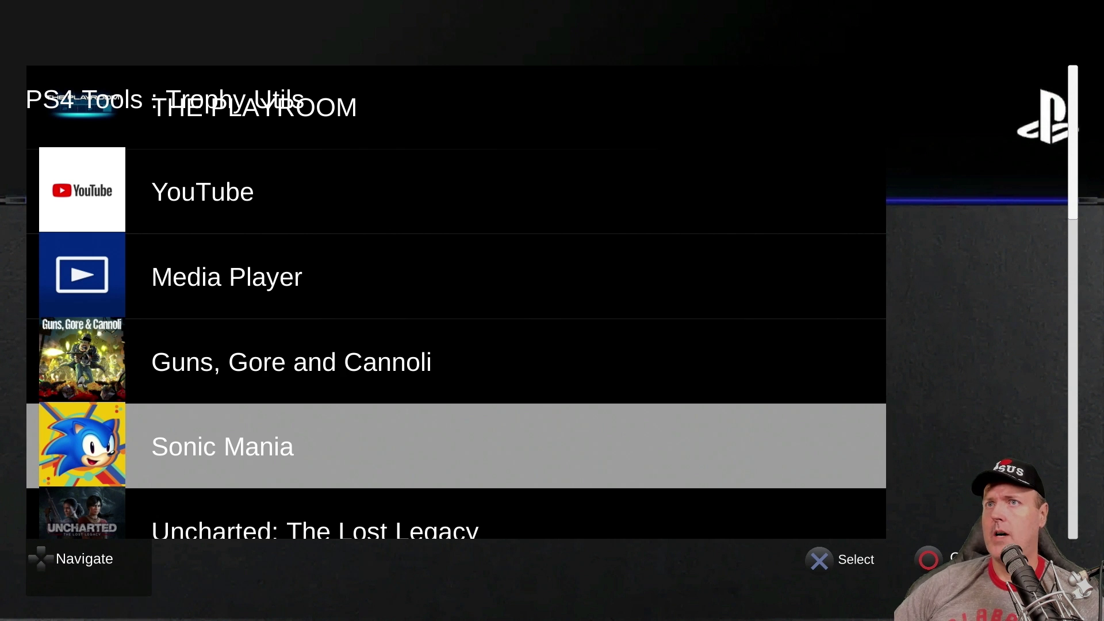
{"action": "key", "text": "Return"}
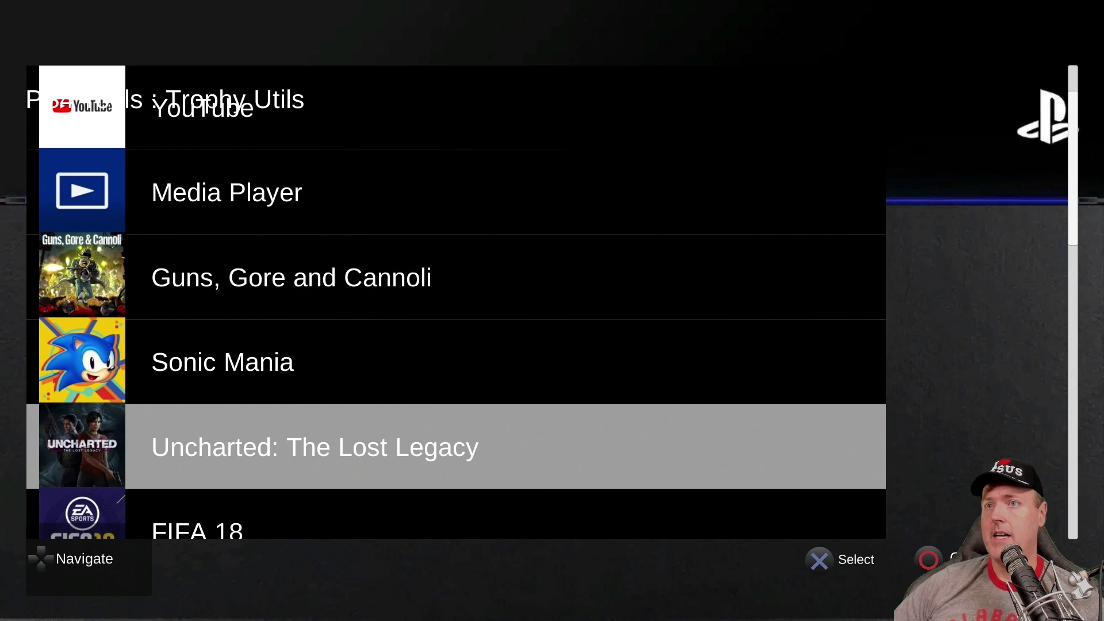
{"action": "key", "text": "Return"}
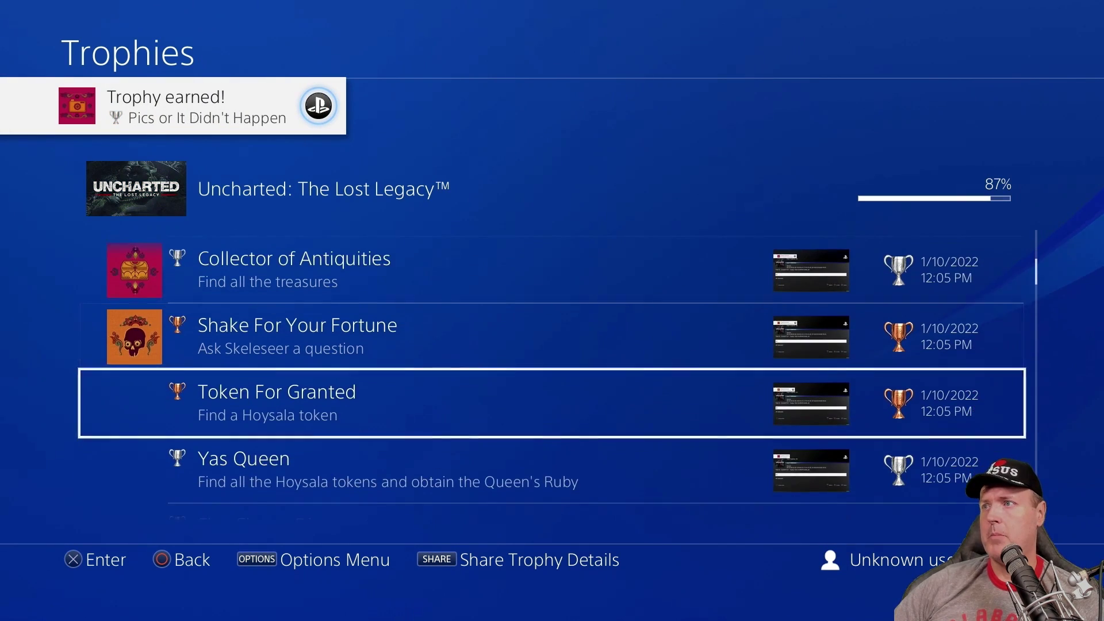
- Try opening trophy entries in the Uncharted: The Lost Legacy list, backing out of the PlayStation Network sign-in
{"action": "key", "text": "Return"}
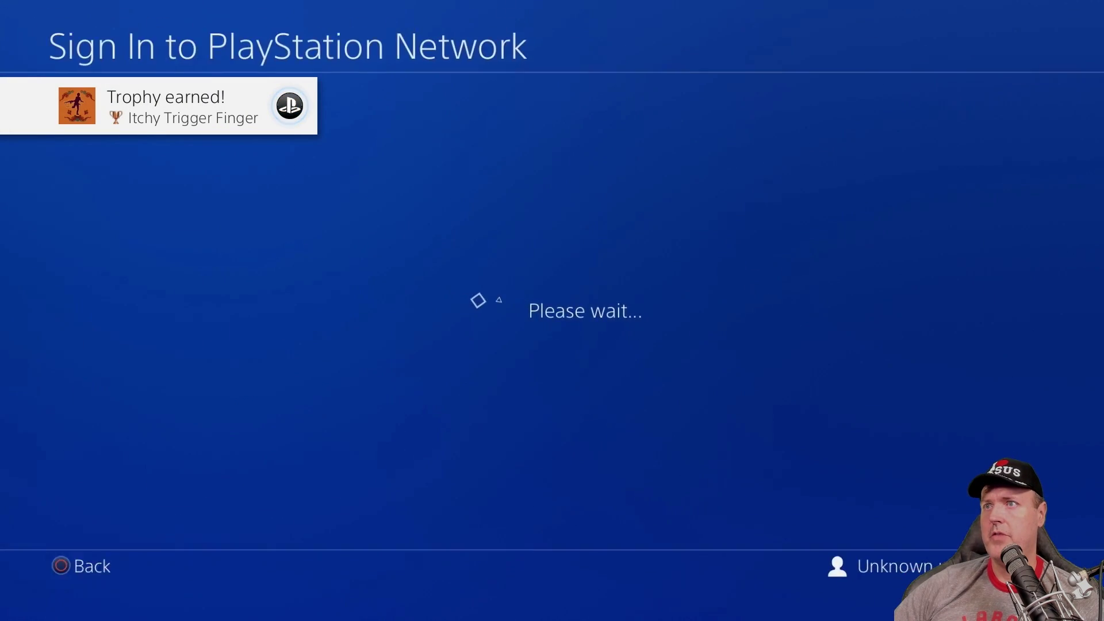
{"action": "key", "text": "Down"}
{"action": "key", "text": "Return"}
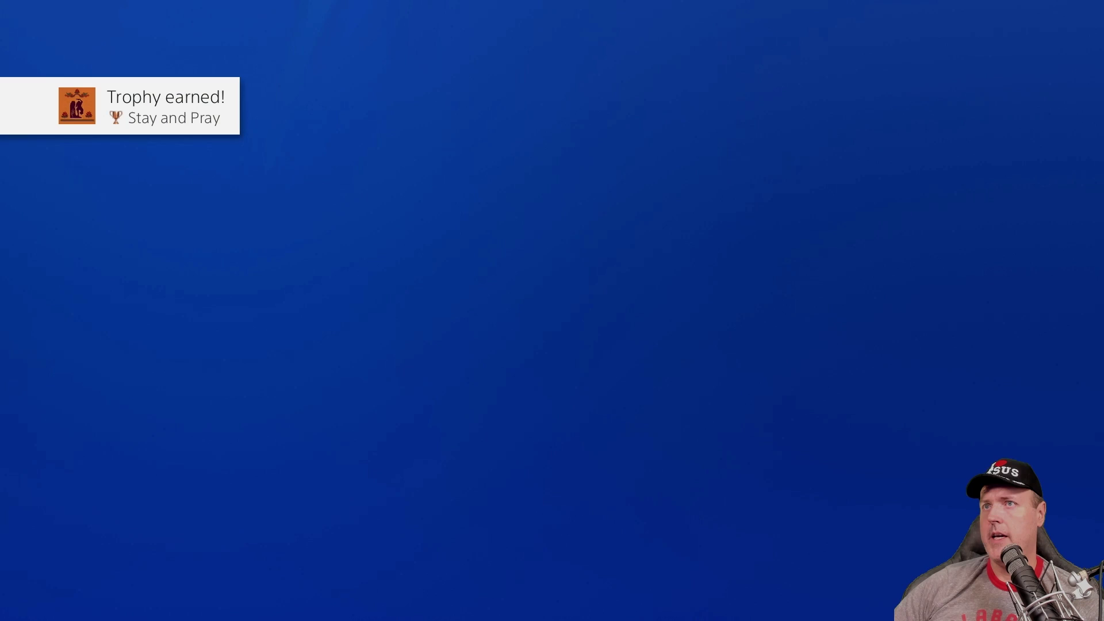
{"action": "key", "text": "Down"}
{"action": "key", "text": "Return"}
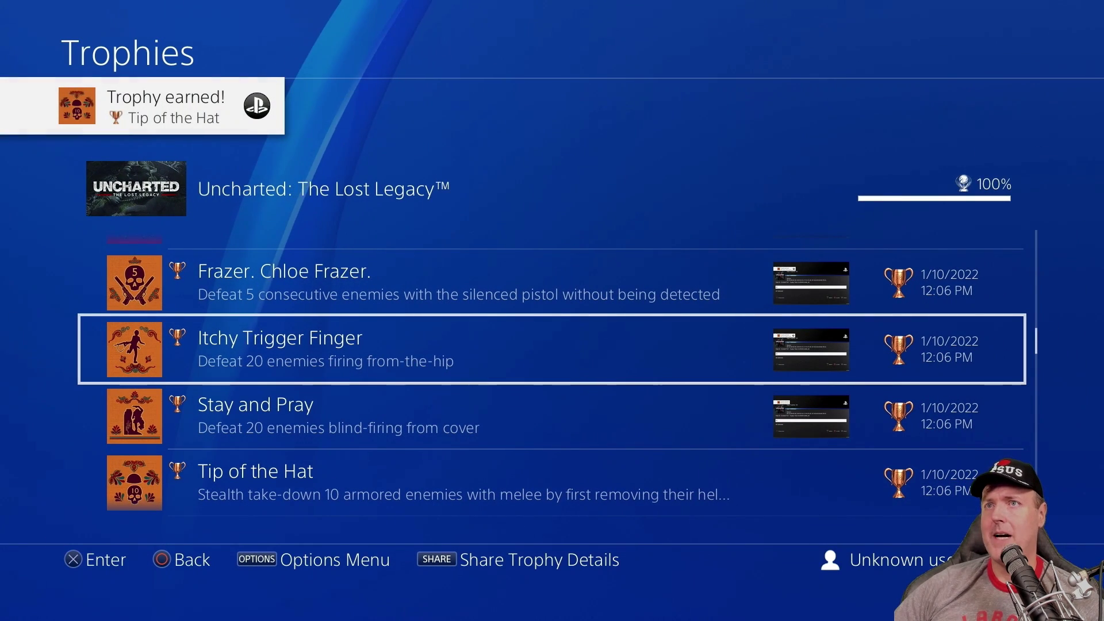
- Examine the earned status and times of the Uncharted: The Lost Legacy trophies to the end of the list and back up
{"action": "key", "text": "Down"}
{"action": "key", "text": "Down"}
{"action": "key", "text": "Down"}
{"action": "key", "text": "Down"}
{"action": "key", "text": "Down"}
{"action": "key", "text": "Down"}
{"action": "key", "text": "Down"}
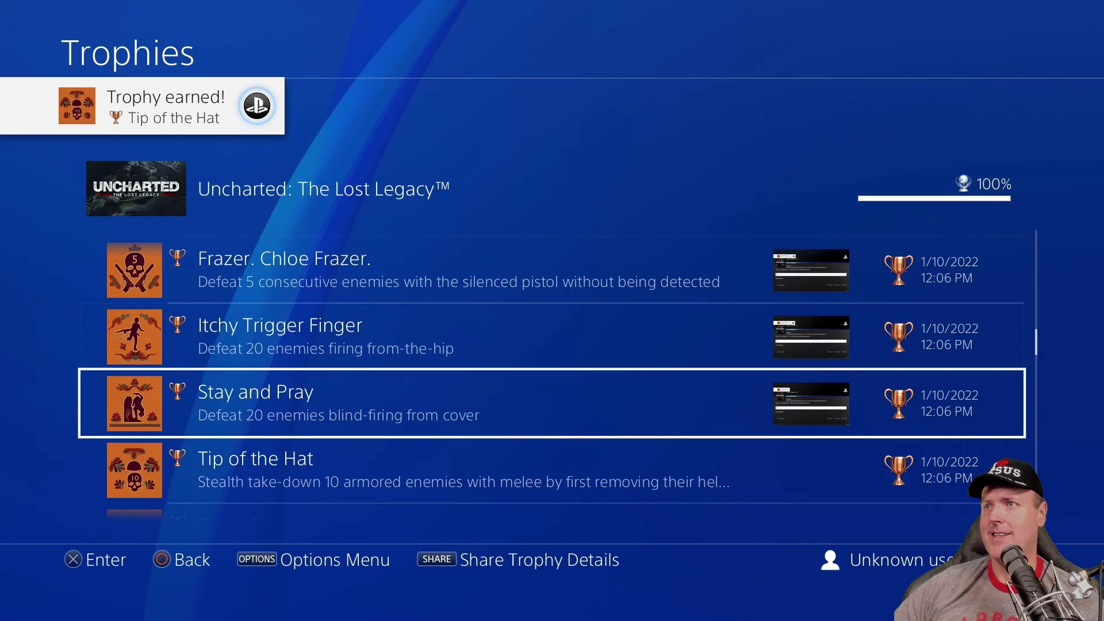
{"action": "key", "text": "Down"}
{"action": "key", "text": "Down"}
{"action": "key", "text": "Down"}
{"action": "key", "text": "Down"}
{"action": "key", "text": "Down"}
{"action": "key", "text": "Down"}
{"action": "key", "text": "Down"}
{"action": "key", "text": "Down"}
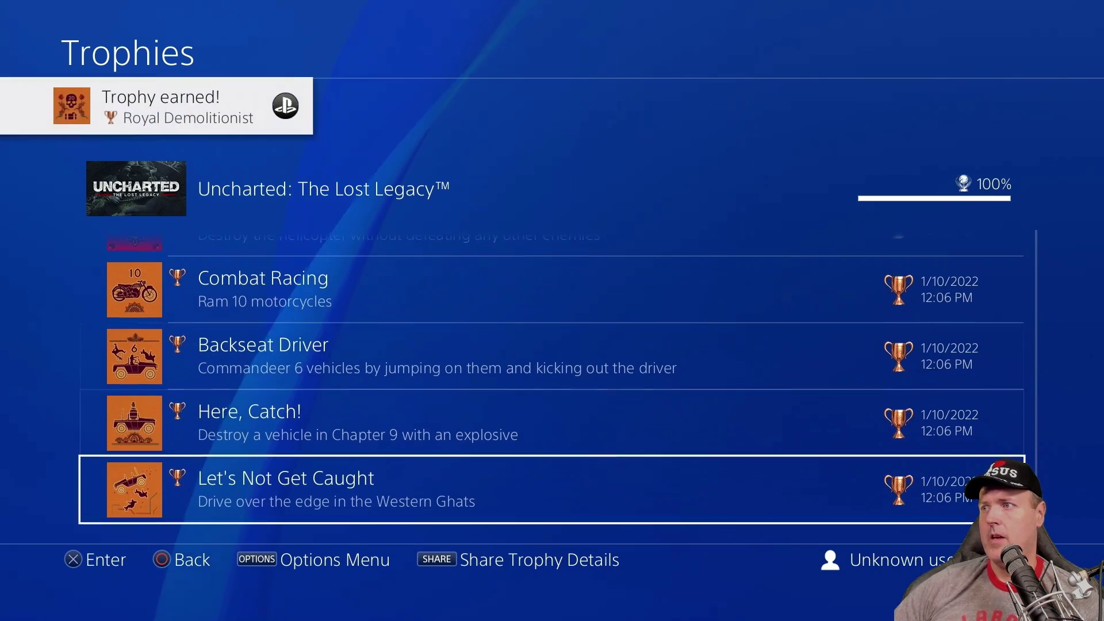
{"action": "key", "text": "Up"}
{"action": "key", "text": "Down"}
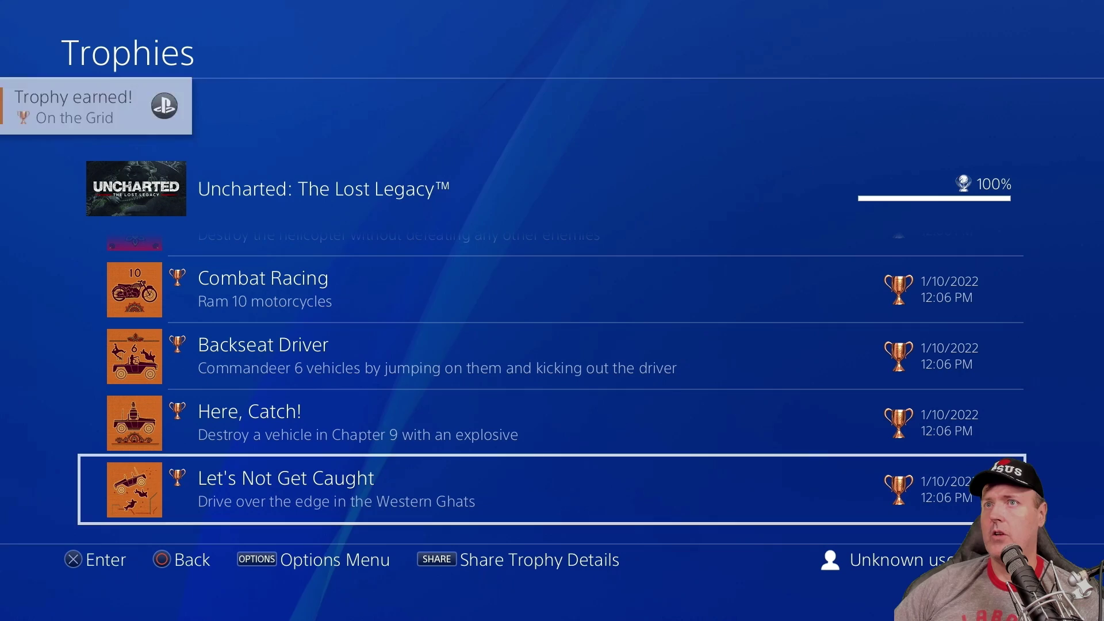
{"action": "key", "text": "Up"}
{"action": "key", "text": "Up"}
{"action": "key", "text": "Up"}
{"action": "key", "text": "Up"}
{"action": "key", "text": "Up"}
{"action": "key", "text": "Up"}
{"action": "key", "text": "Up"}
{"action": "key", "text": "Up"}
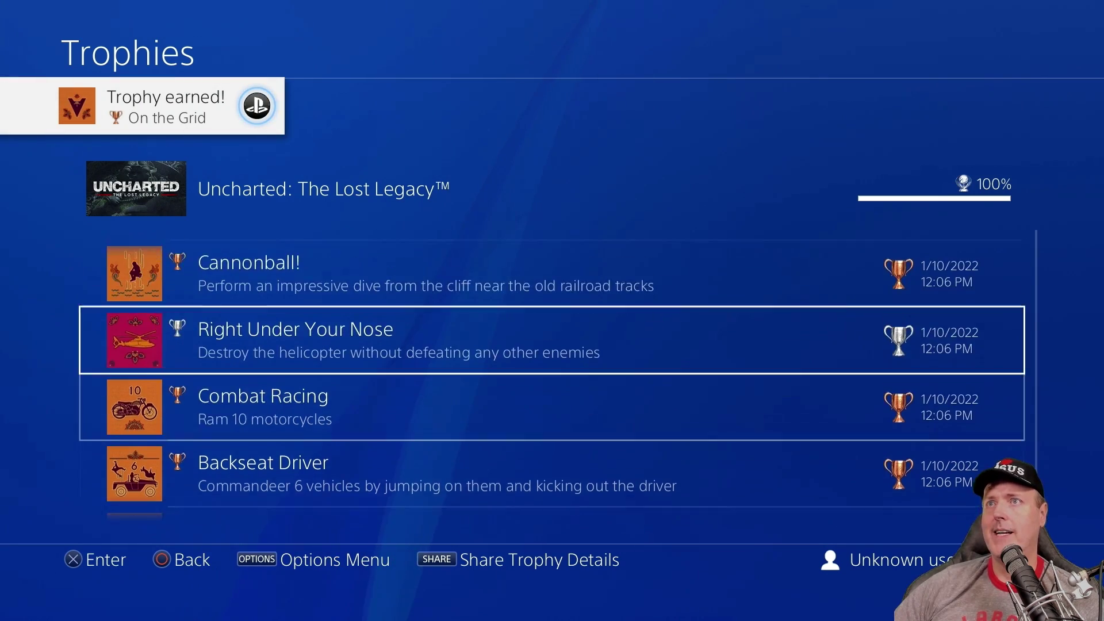
{"action": "key", "text": "Up"}
{"action": "key", "text": "Up"}
{"action": "key", "text": "Up"}
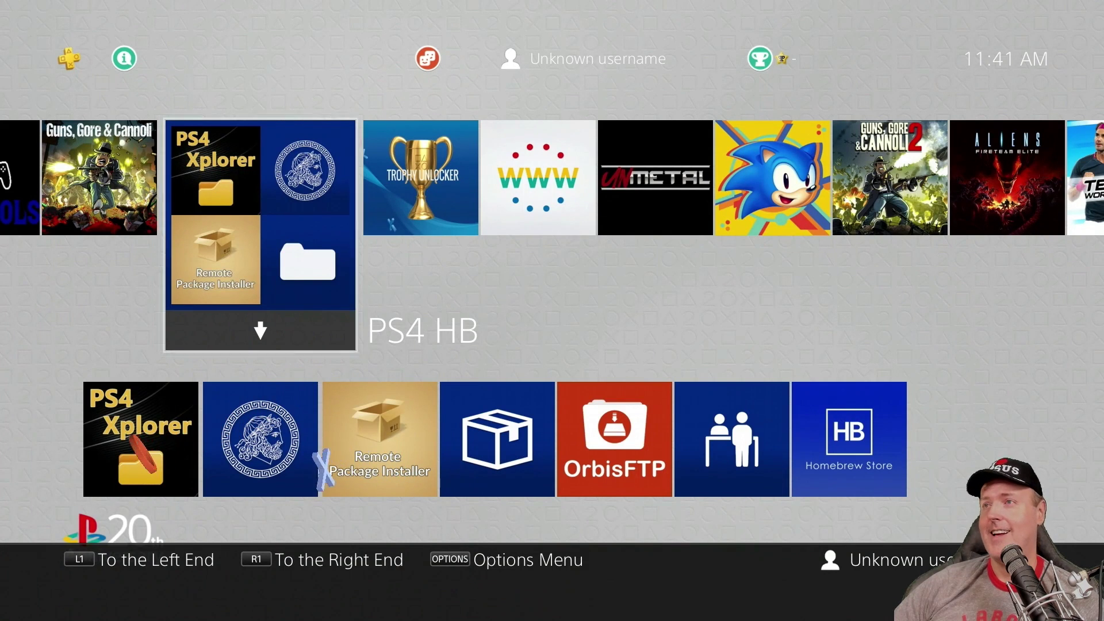
- Open the console's Sharing and Broadcast Settings from the Share menu on the home screen
{"action": "key", "text": "Left"}
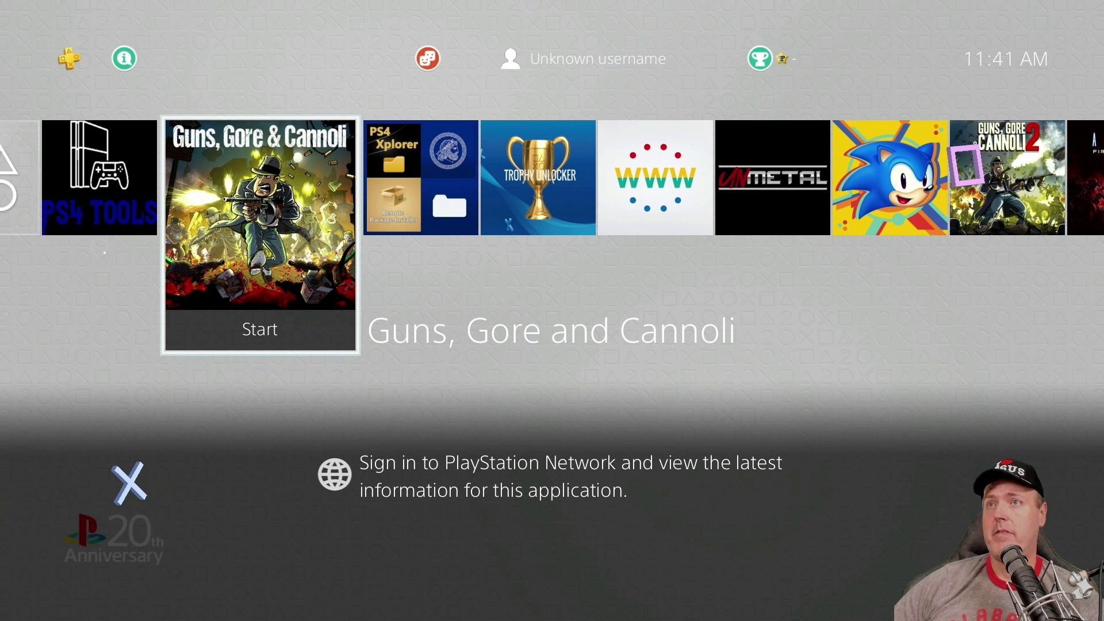
{"action": "key", "text": "F1"}
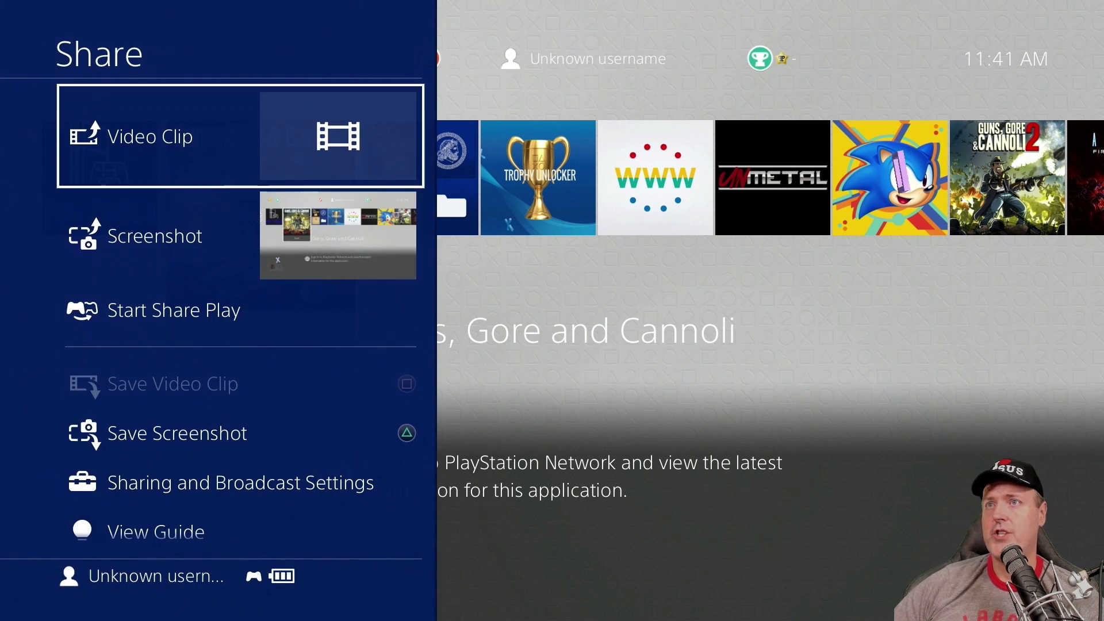
{"action": "key", "text": "Down"}
{"action": "key", "text": "Down"}
{"action": "key", "text": "Down"}
{"action": "key", "text": "Down"}
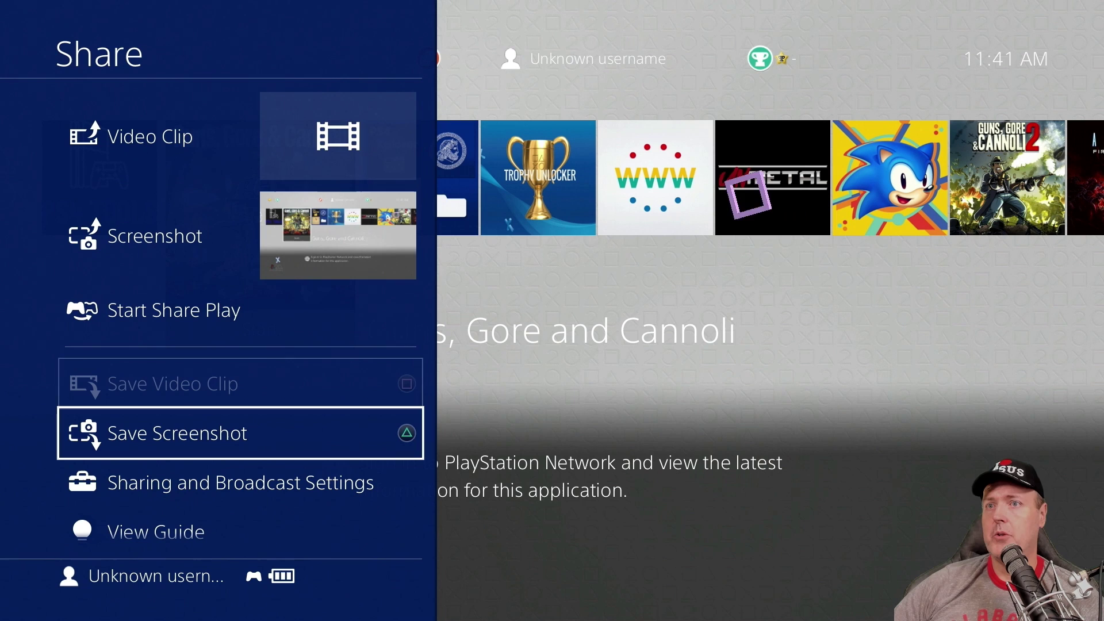
{"action": "key", "text": "Down"}
{"action": "key", "text": "Down"}
{"action": "key", "text": "Return"}
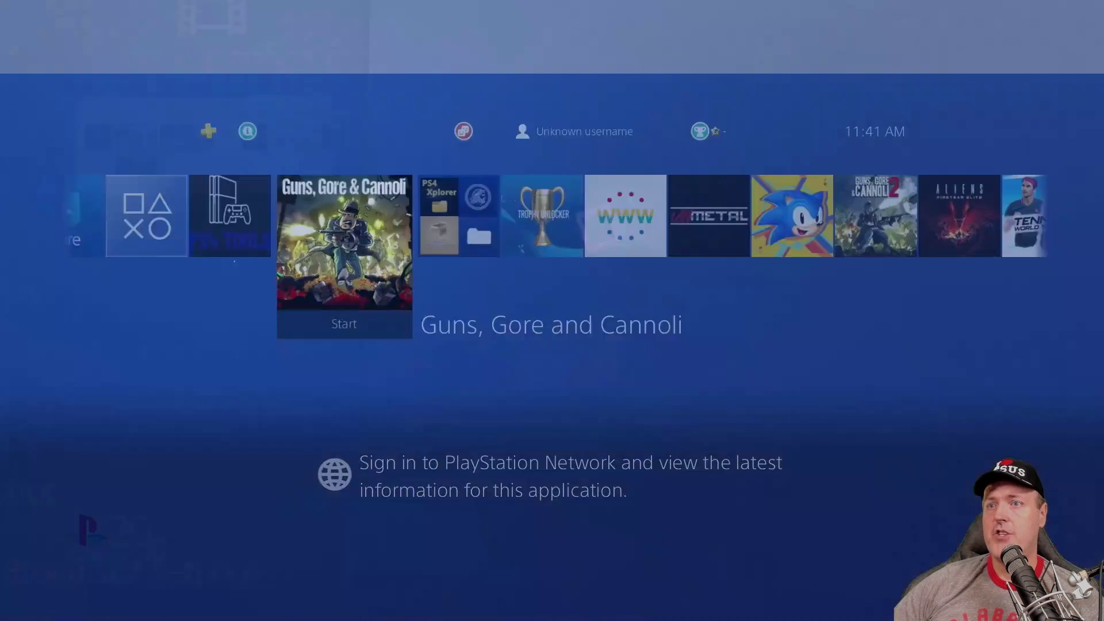
- Disable Take Screenshot Automatically When You Earn Trophy in Screenshot Settings
{"action": "key", "text": "Down"}
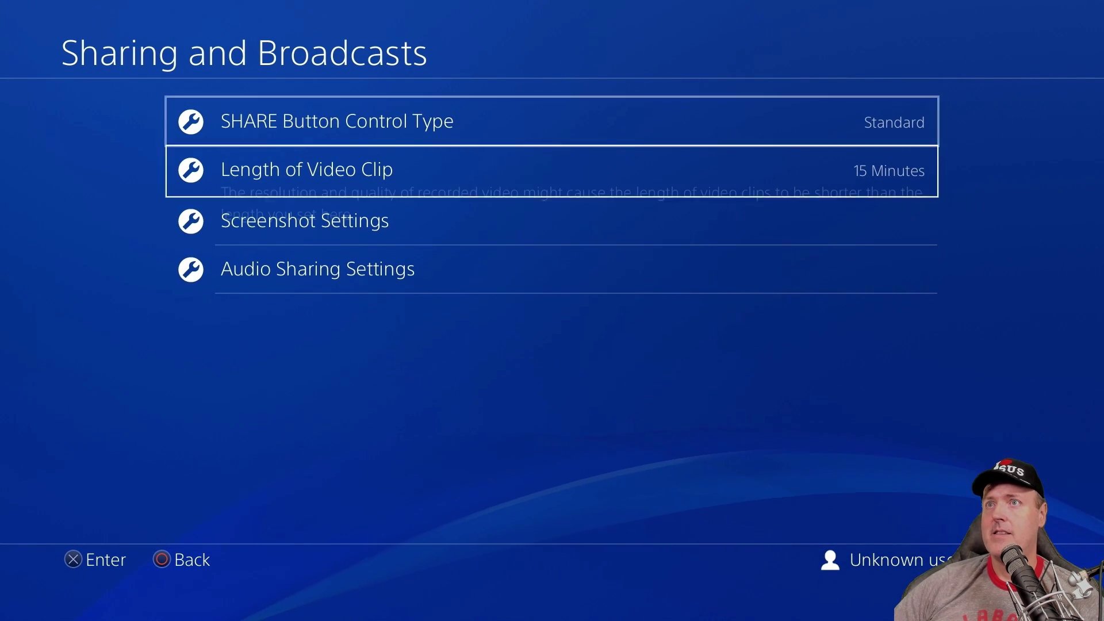
{"action": "key", "text": "Down"}
{"action": "key", "text": "Return"}
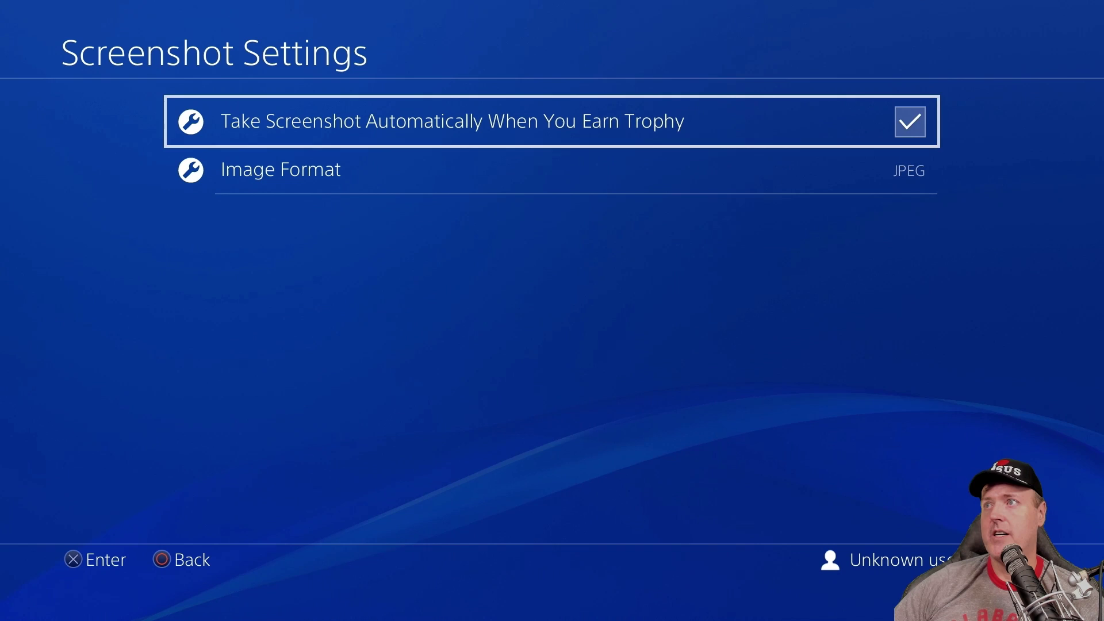
{"action": "key", "text": "Return"}
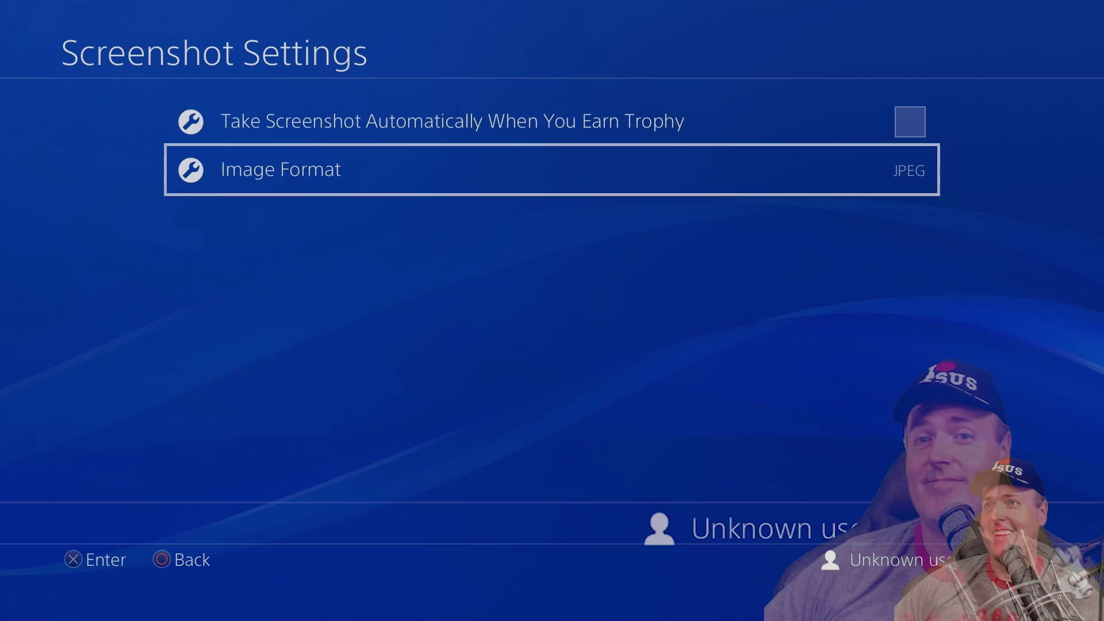
{"action": "key", "text": "Escape"}
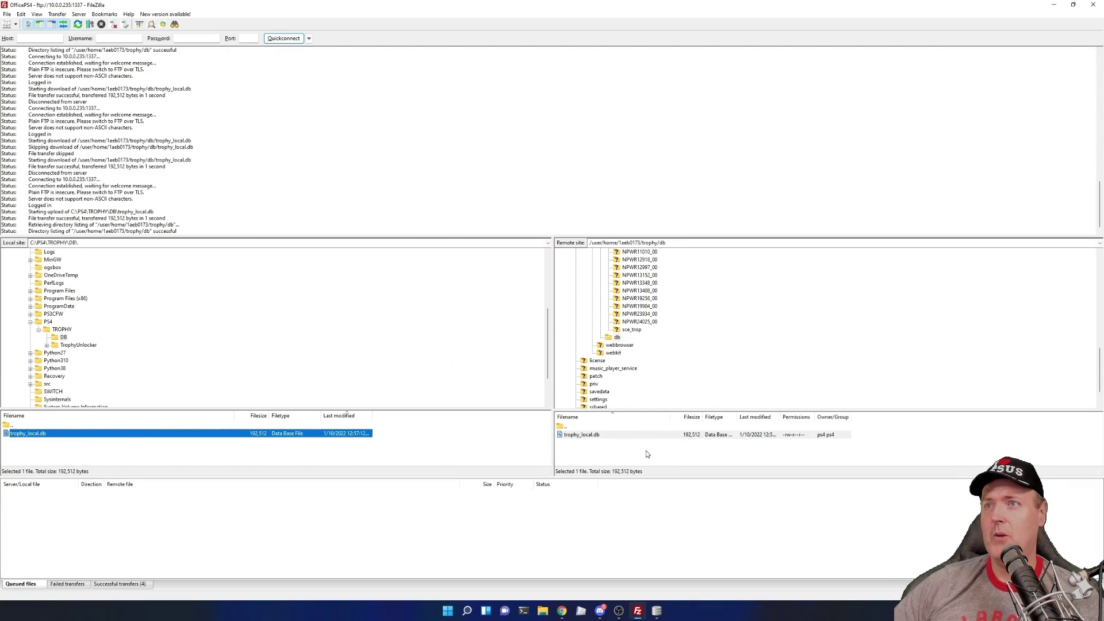
{"action": "left_click", "coordinate": [646, 453]}
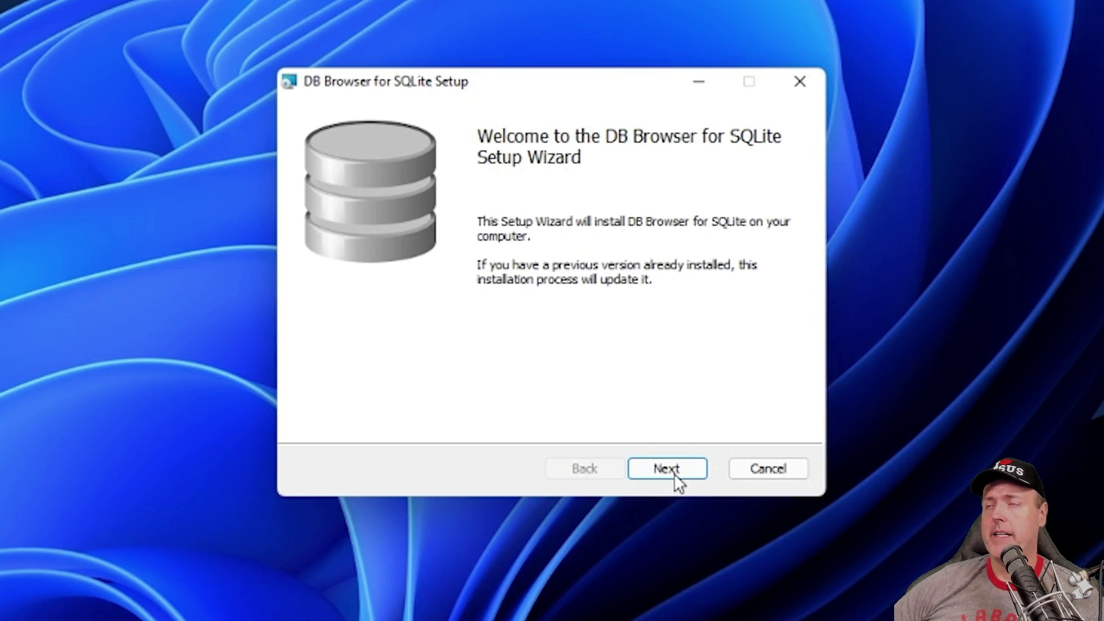
- Install DB Browser for SQLite, accepting the license and creating desktop and program menu shortcuts for both the SQLite and SQLCipher versions
{"action": "left_click", "coordinate": [673, 472]}
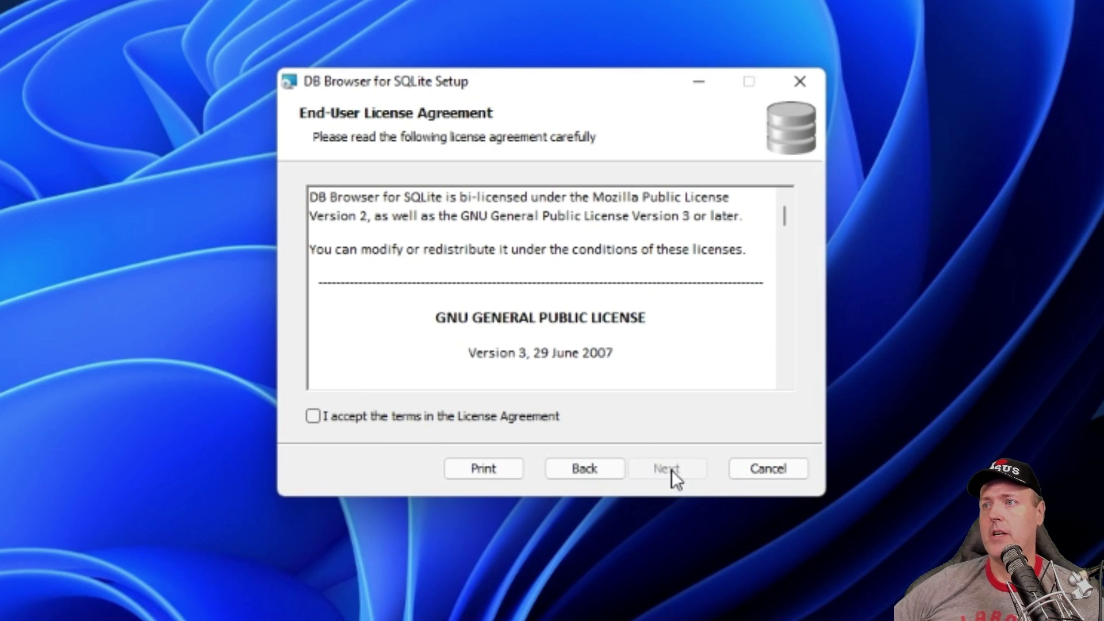
{"action": "left_click", "coordinate": [523, 421]}
{"action": "left_click", "coordinate": [648, 473]}
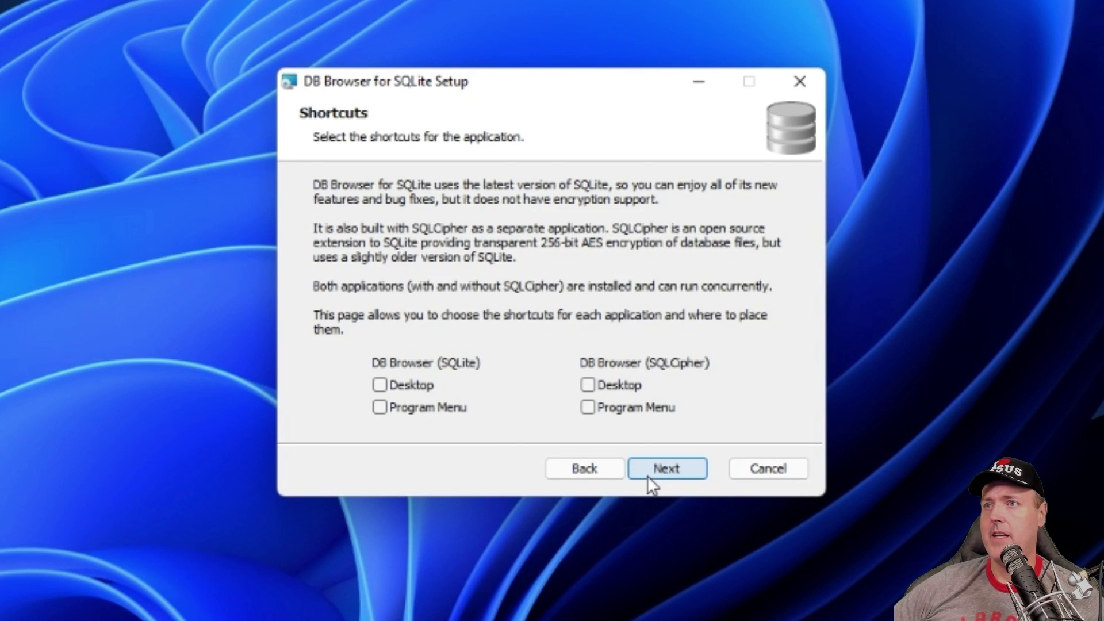
{"action": "left_click", "coordinate": [380, 385]}
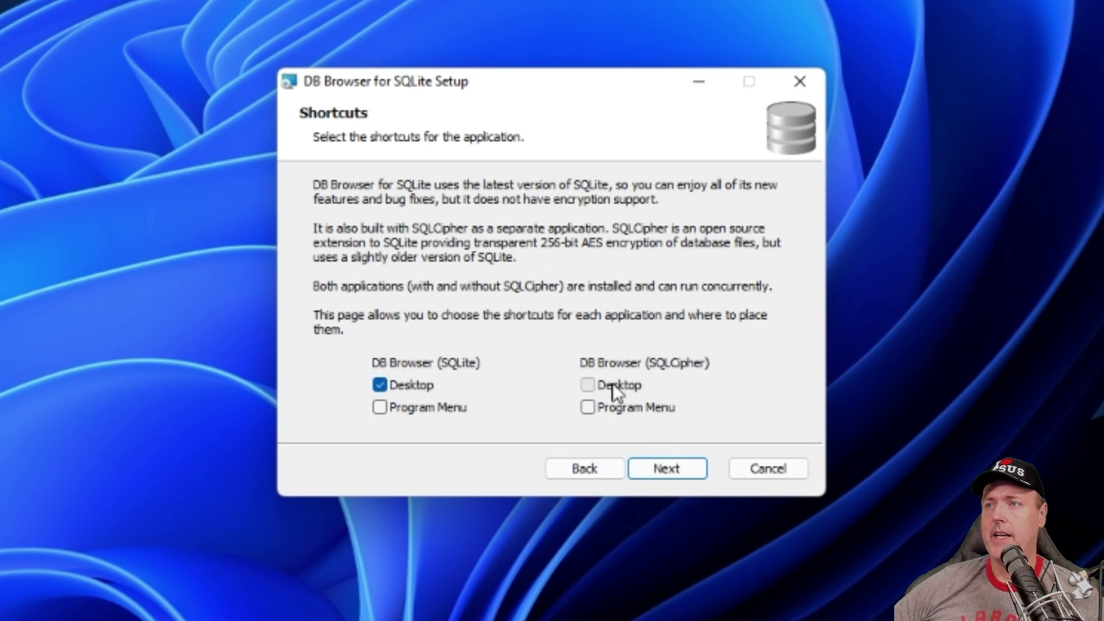
{"action": "left_click", "coordinate": [612, 385]}
{"action": "left_click", "coordinate": [401, 408]}
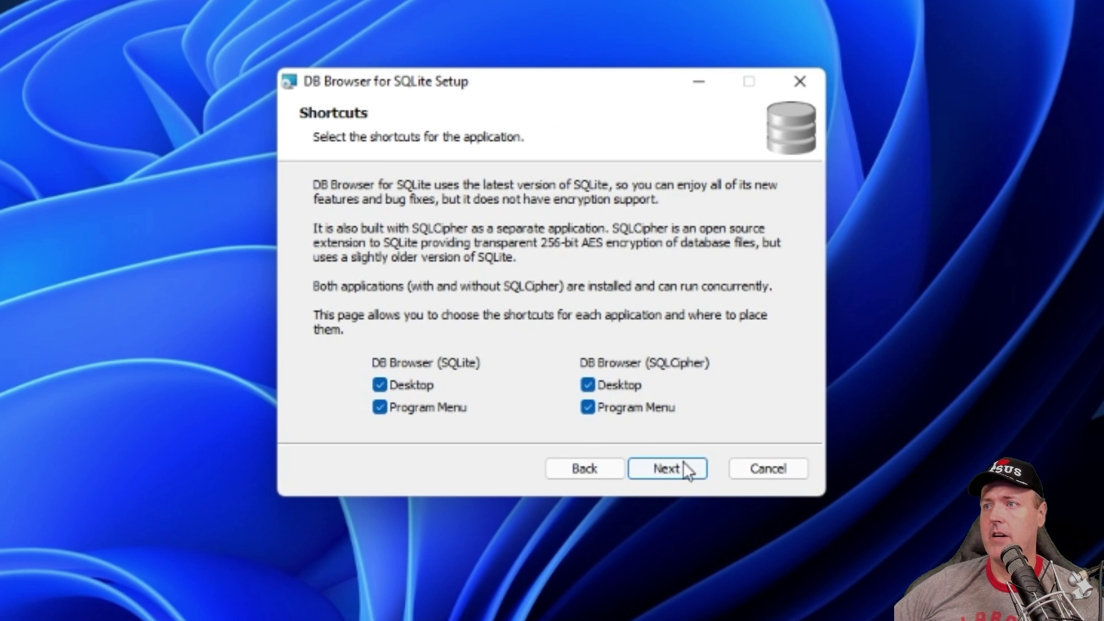
{"action": "left_click", "coordinate": [670, 471]}
{"action": "left_click", "coordinate": [674, 467]}
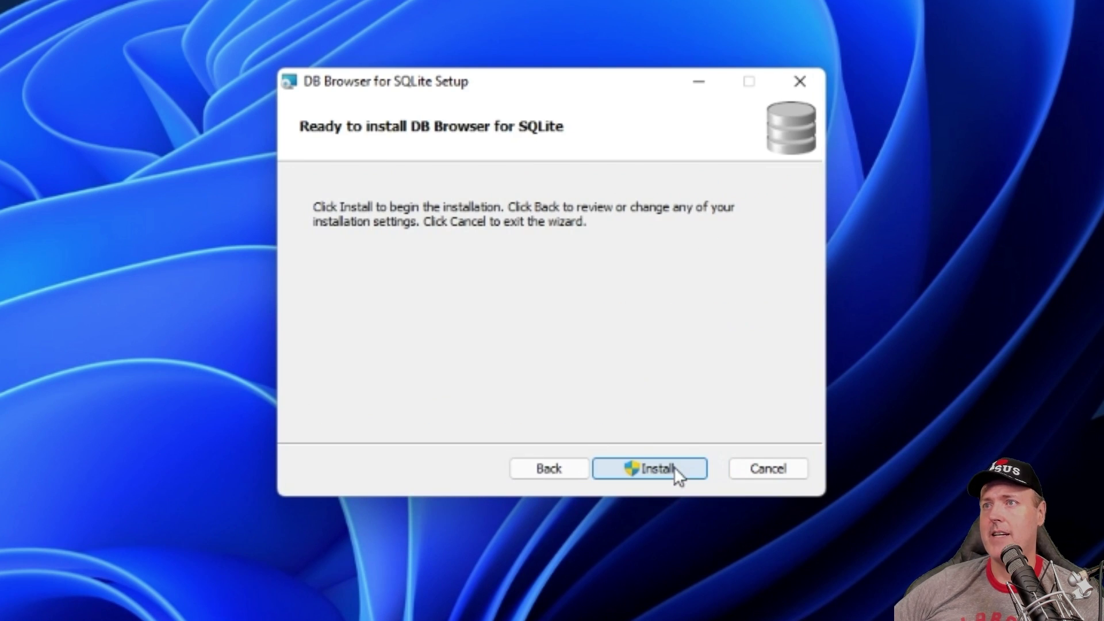
{"action": "left_click", "coordinate": [673, 467]}
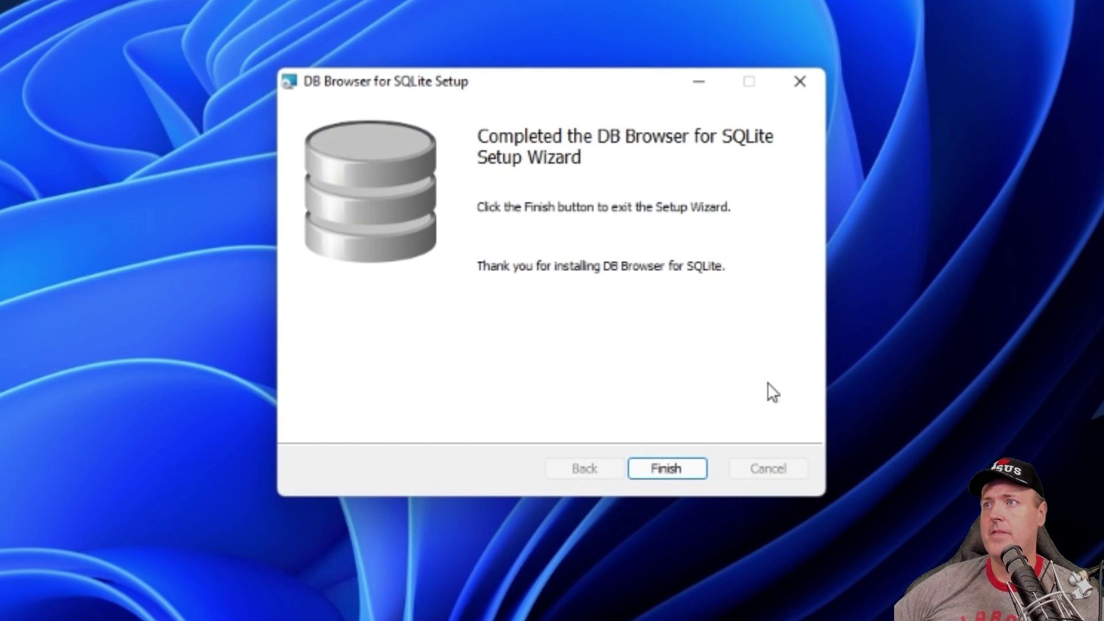
{"action": "left_click", "coordinate": [656, 478]}
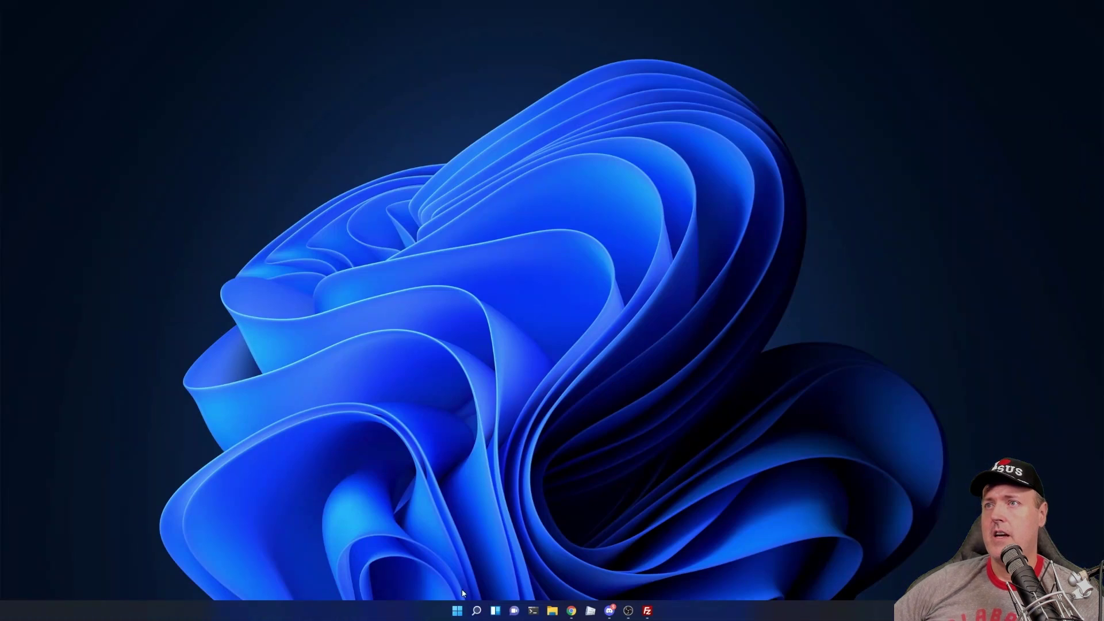
- Search the computer for sql and run DB Browser (SQLite) as administrator
{"action": "left_click", "coordinate": [476, 611]}
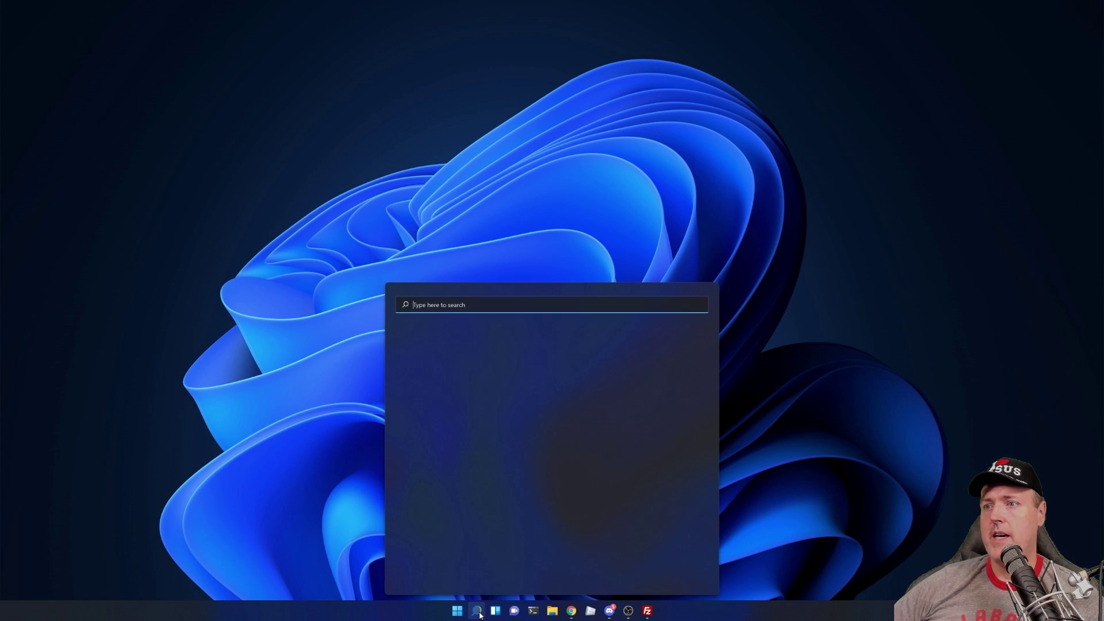
{"action": "type", "text": "sql"}
{"action": "key", "text": "Down"}
{"action": "key", "text": "Down"}
{"action": "key", "text": "Right"}
{"action": "key", "text": "Down"}
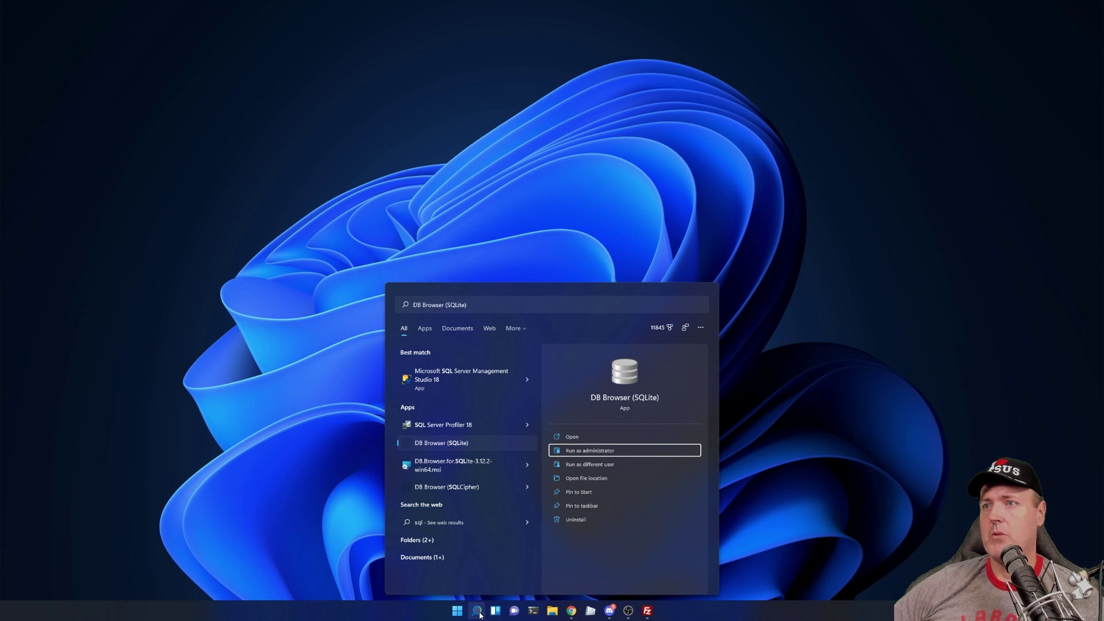
{"action": "key", "text": "Return"}
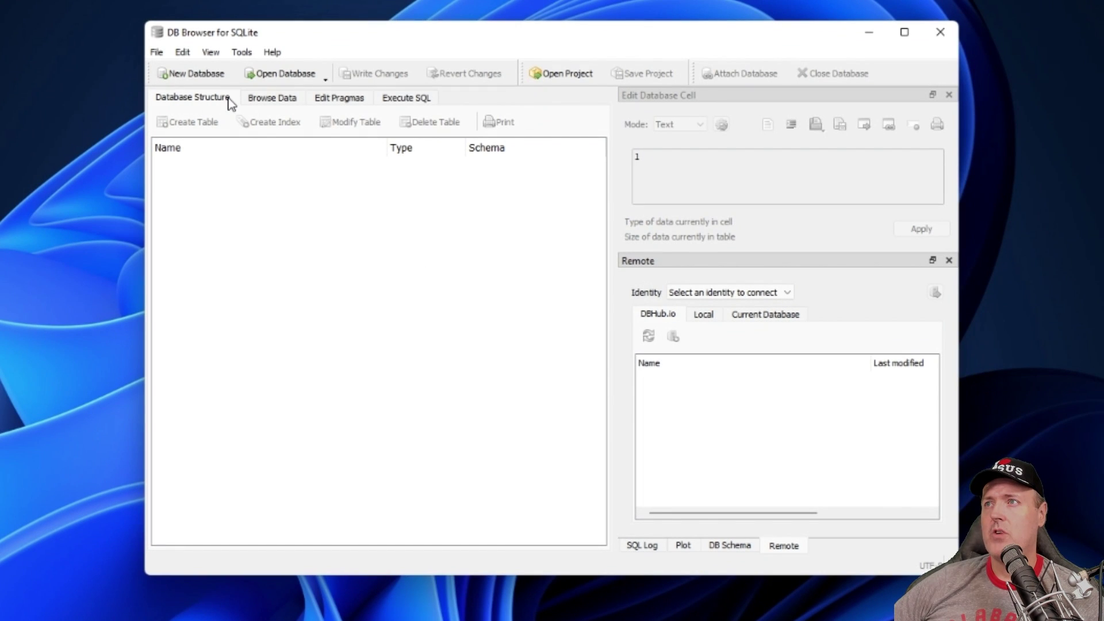
- Open trophy_local.db from C:\PS4\TROPHY\DB, enlarge the window and browse the data of the tbl_trophy_flag table
{"action": "left_click", "coordinate": [290, 71]}
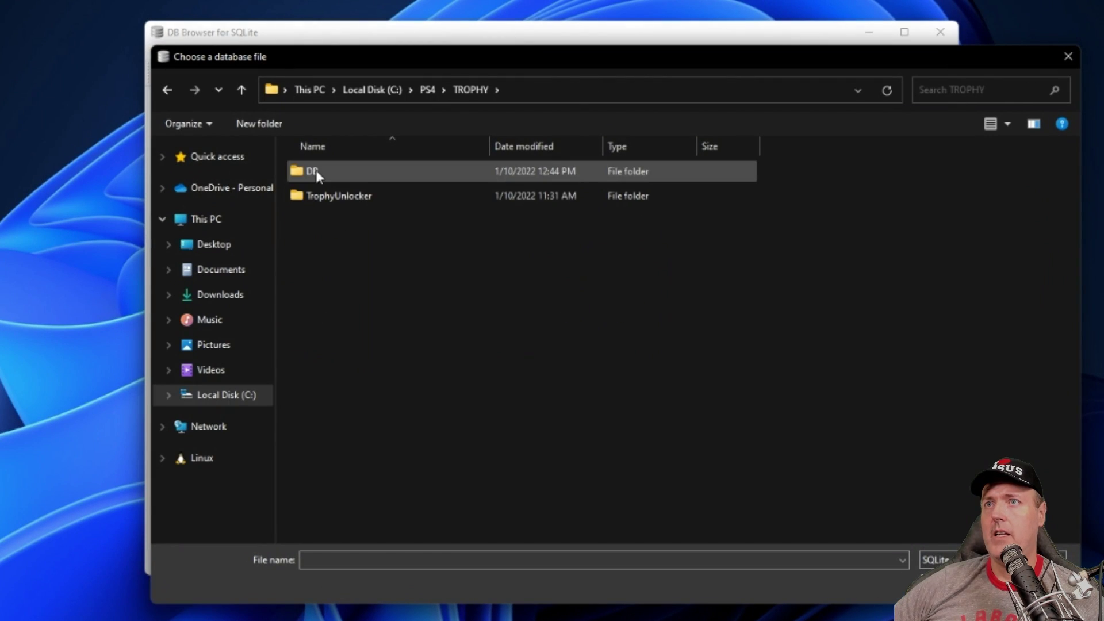
{"action": "double_click", "coordinate": [316, 170]}
{"action": "double_click", "coordinate": [321, 174]}
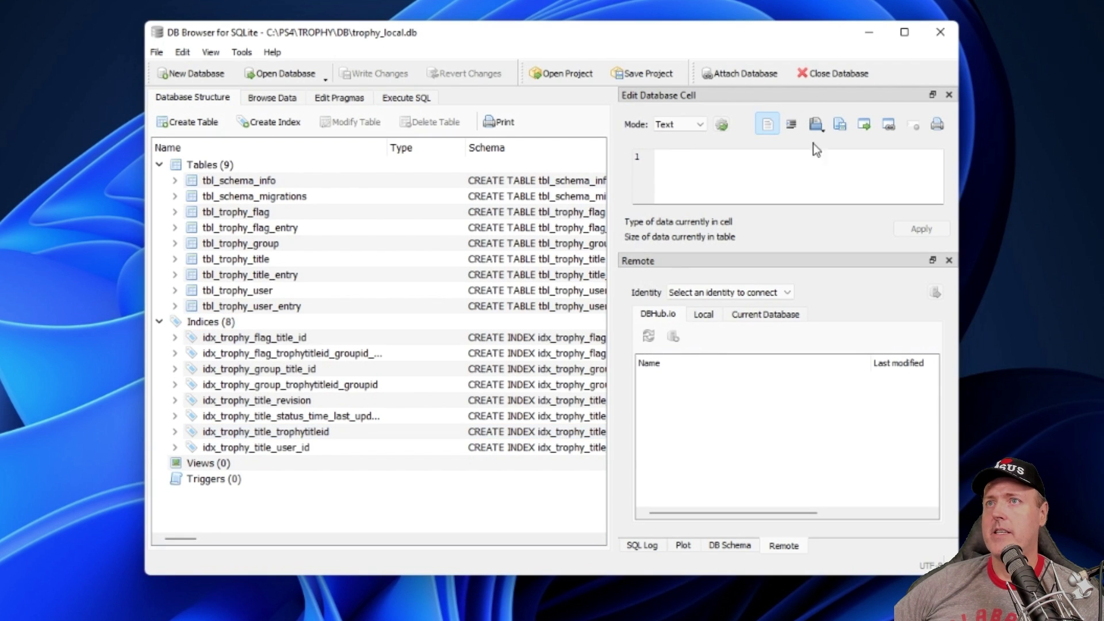
{"action": "left_click", "coordinate": [905, 34]}
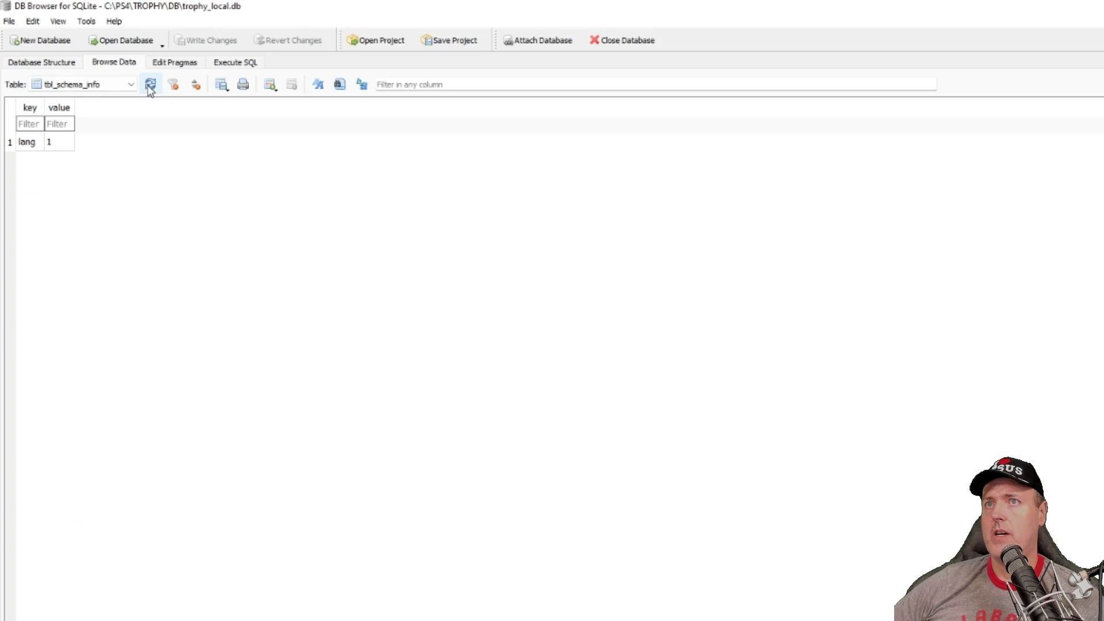
{"action": "left_click", "coordinate": [115, 86]}
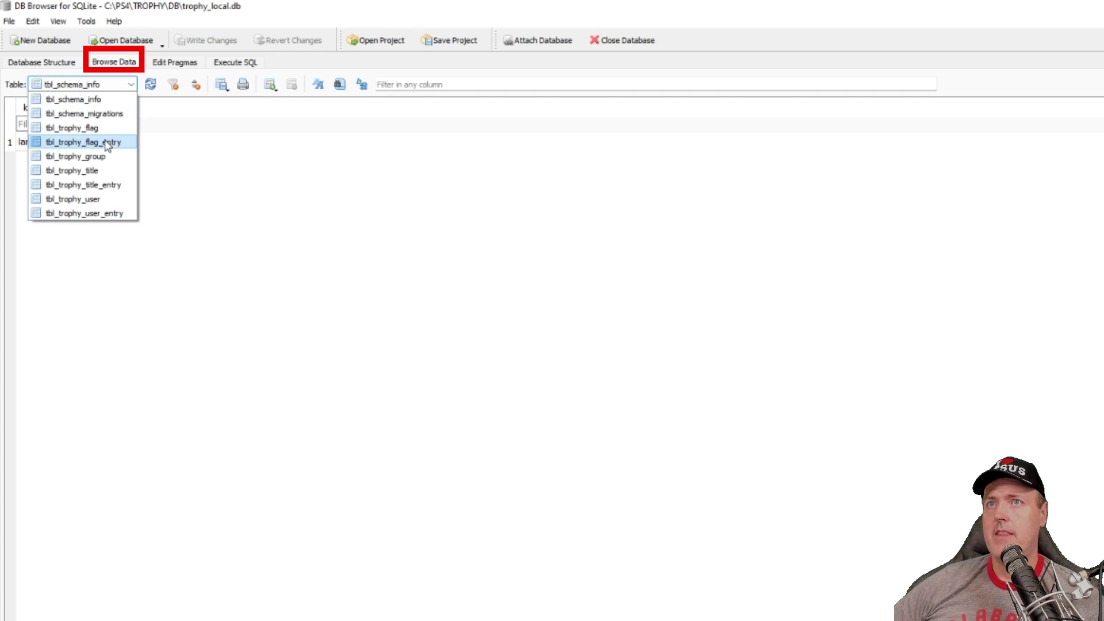
{"action": "left_click", "coordinate": [75, 128]}
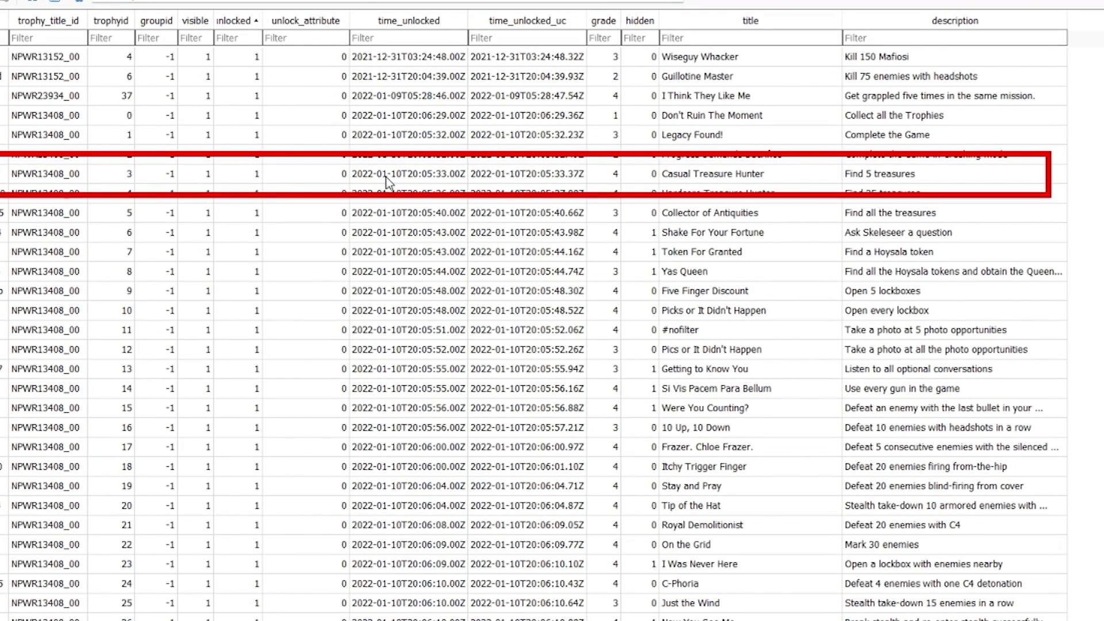
- Set the time_unlocked value of the Casual Treasure Hunter trophy to 2022-01-09T20:05:33.00Z
{"action": "left_click", "coordinate": [389, 179]}
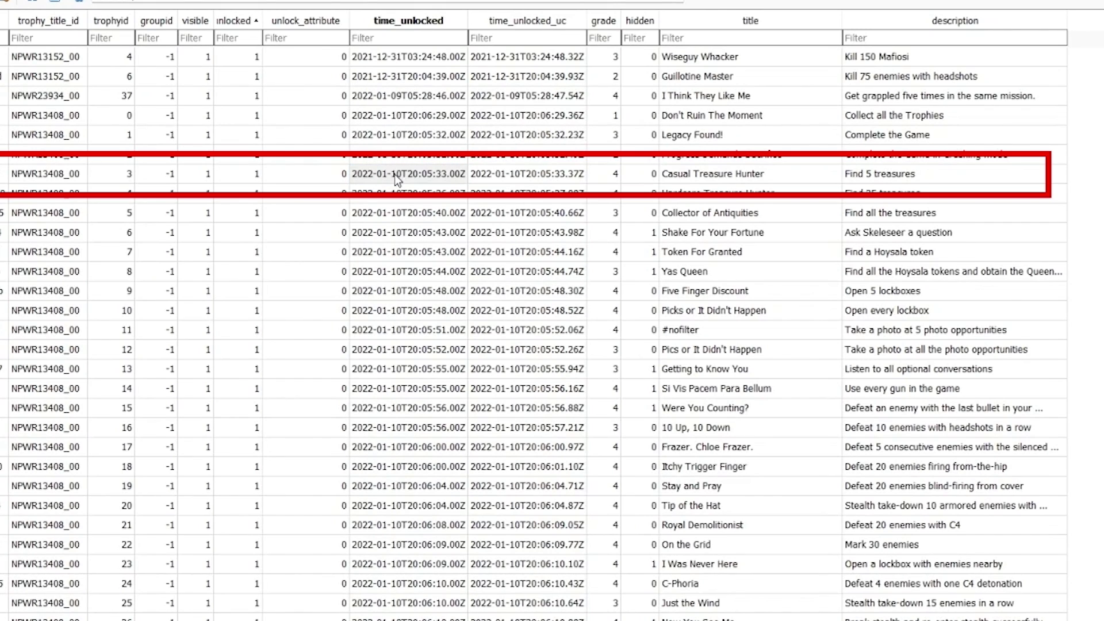
{"action": "double_click", "coordinate": [397, 178]}
{"action": "triple_click", "coordinate": [400, 175]}
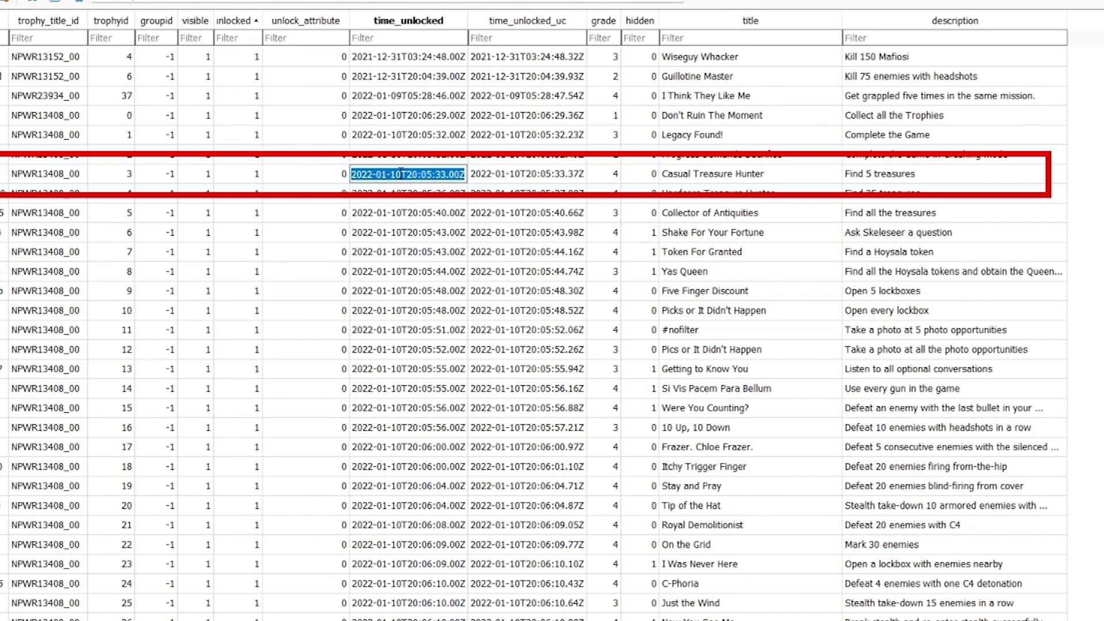
{"action": "double_click", "coordinate": [401, 175]}
{"action": "left_click", "coordinate": [402, 176]}
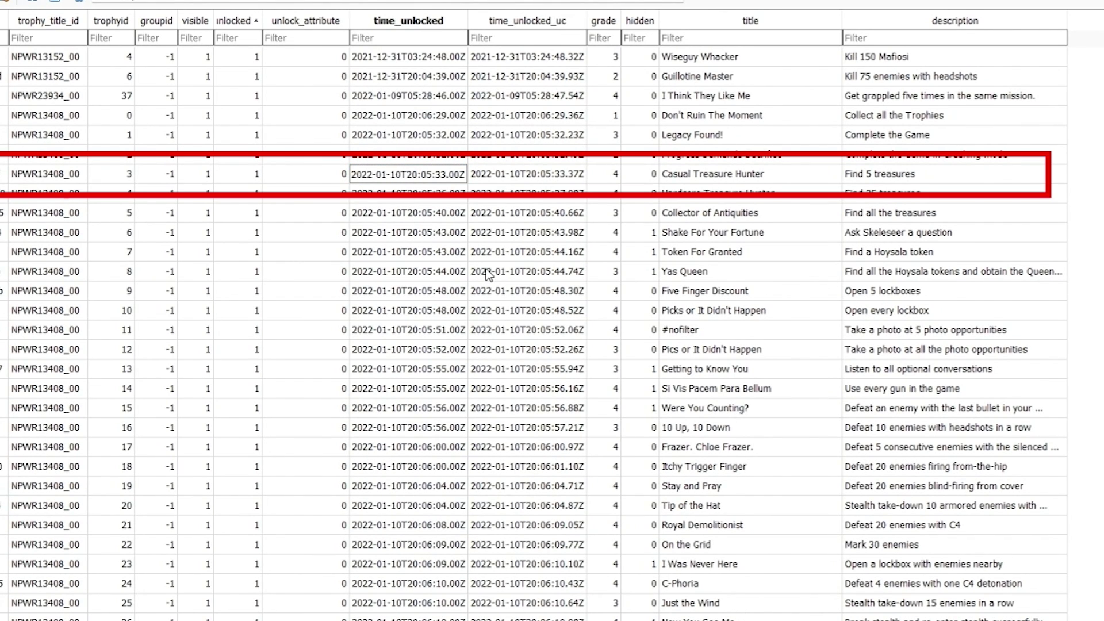
{"action": "key", "text": "BackSpace"}
{"action": "key", "text": "BackSpace"}
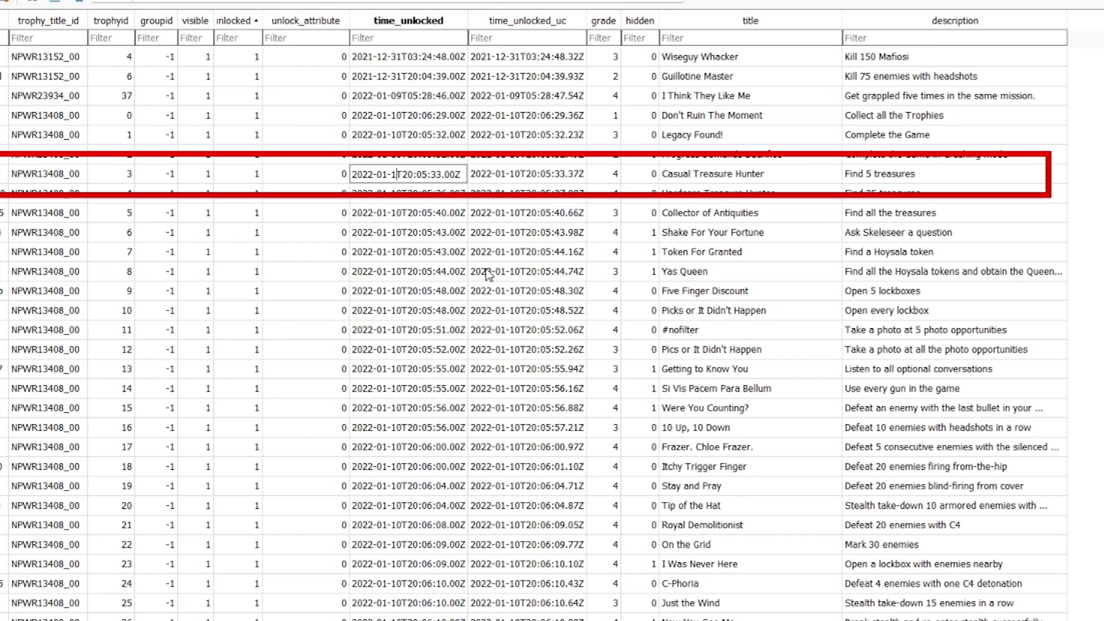
{"action": "type", "text": "09"}
- Copy Casual Treasure Hunter's time_unlocked value, 2022-01-09T20:05:33.00Z, into its time_unlocked_uc field
{"action": "triple_click", "coordinate": [405, 178]}
{"action": "key", "text": "ctrl+c"}
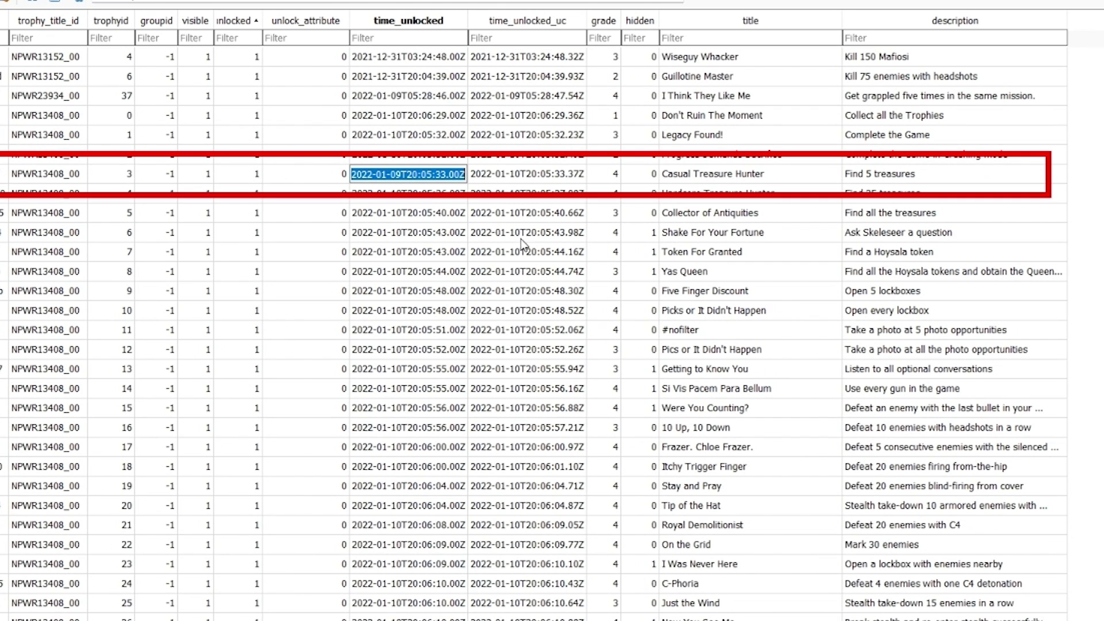
{"action": "left_click", "coordinate": [525, 210]}
{"action": "left_click", "coordinate": [489, 180]}
{"action": "double_click", "coordinate": [489, 179]}
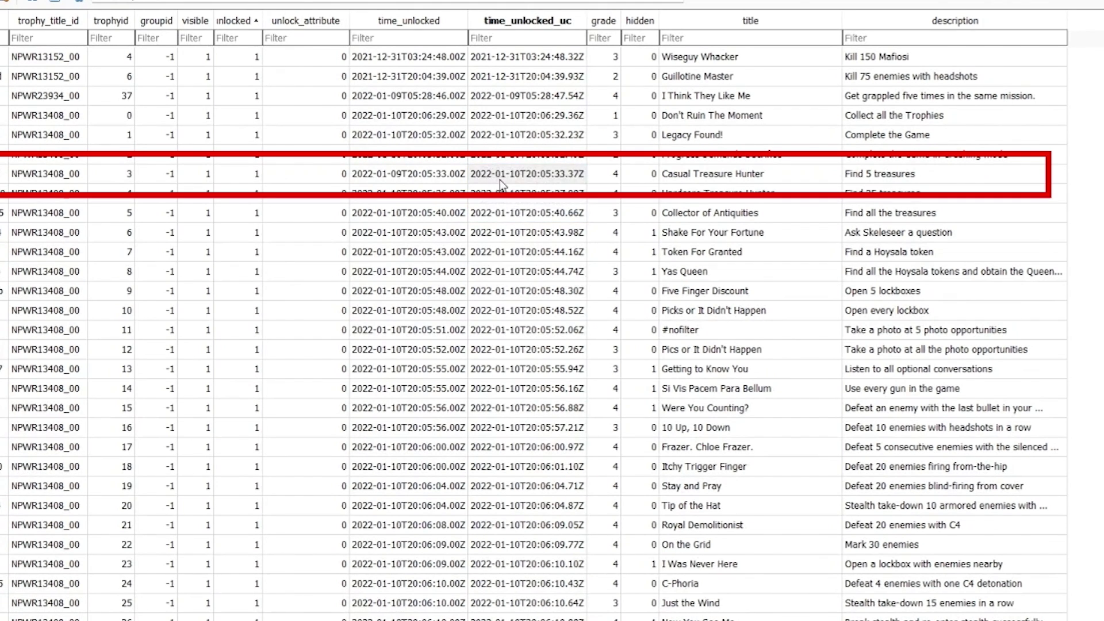
{"action": "triple_click", "coordinate": [499, 180]}
{"action": "key", "text": "ctrl+v"}
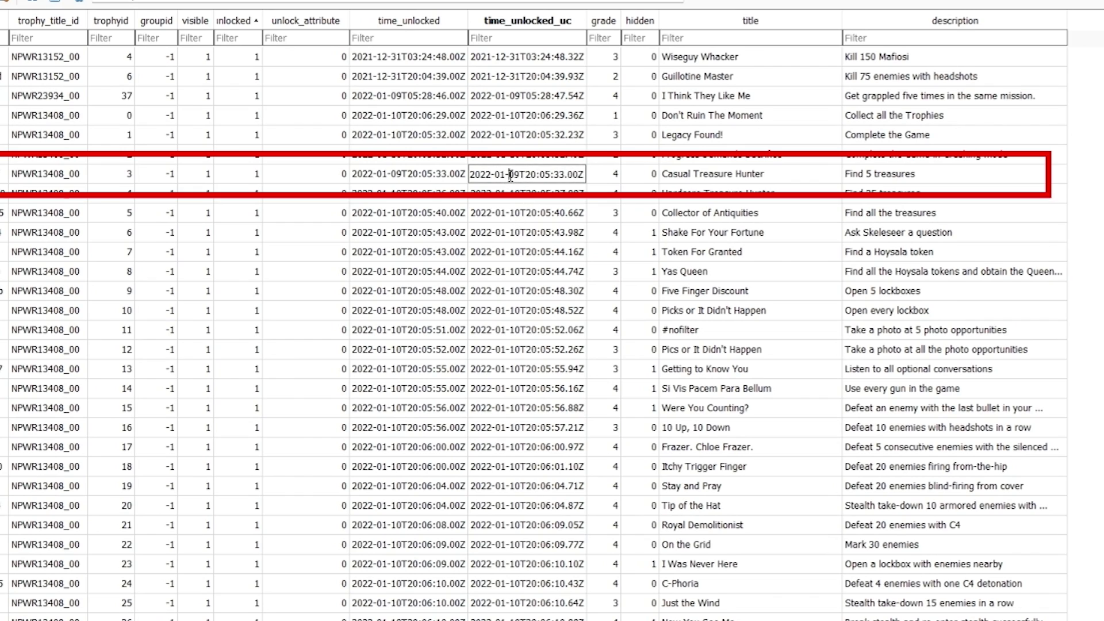
{"action": "triple_click", "coordinate": [511, 174]}
{"action": "key", "text": "End"}
- Write the changed Casual Treasure Hunter times to the trophy_local.db file and minimize the database window to return to FileZilla
{"action": "left_click", "coordinate": [408, 174]}
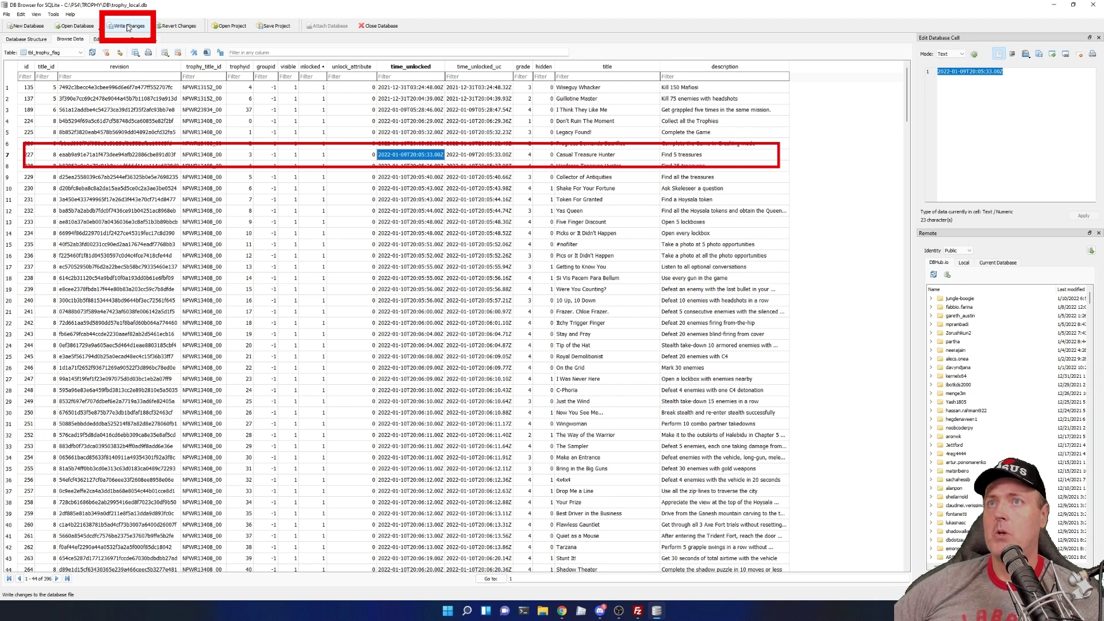
{"action": "left_click", "coordinate": [127, 28]}
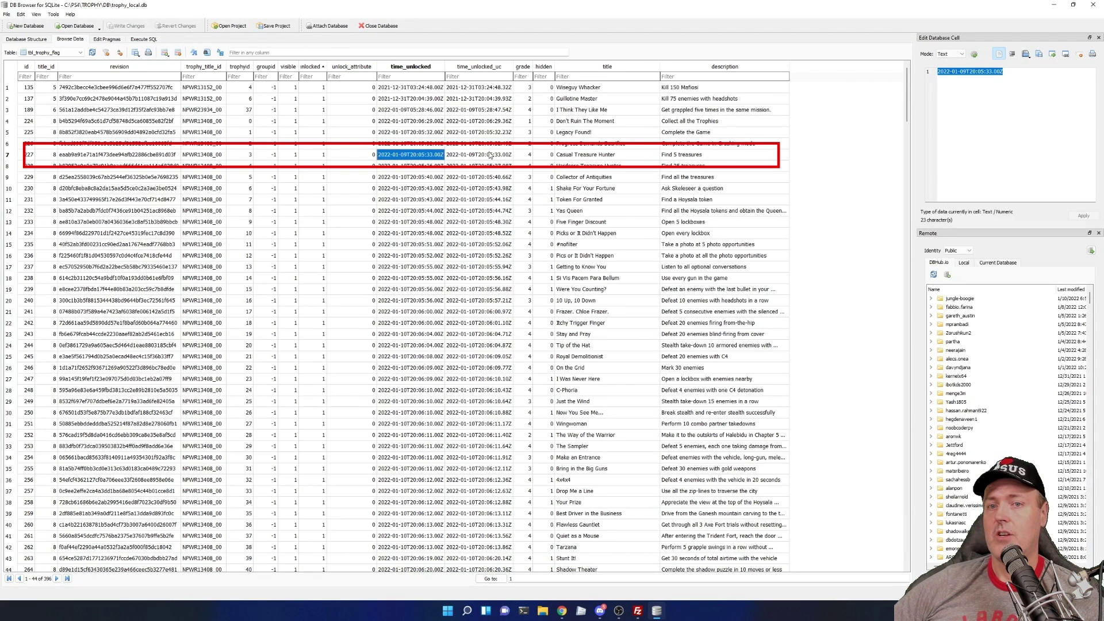
{"action": "left_click", "coordinate": [573, 158]}
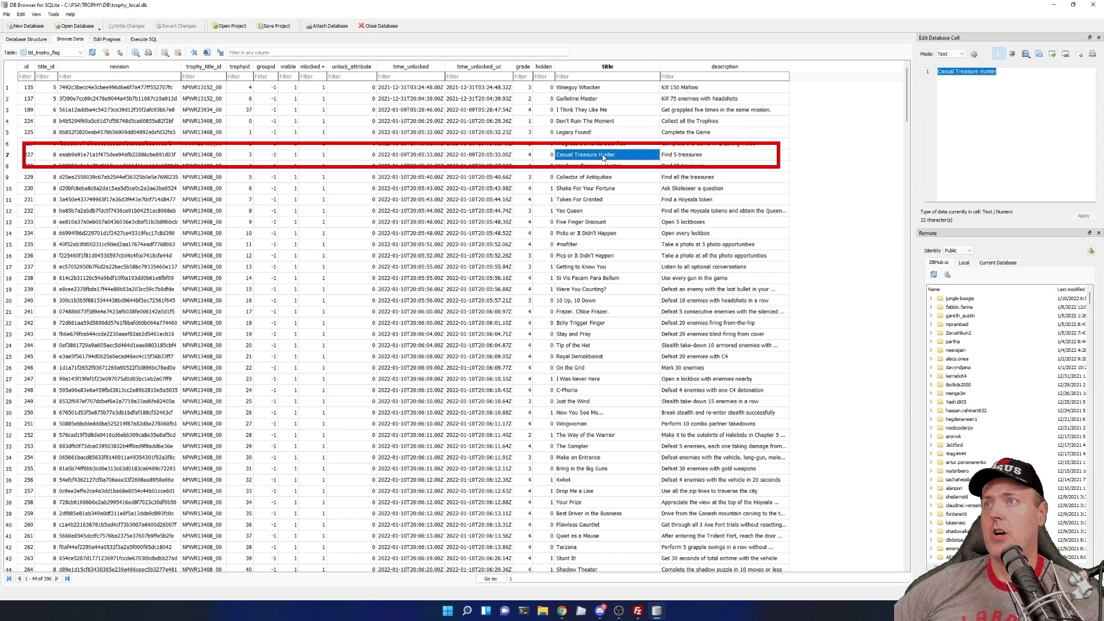
{"action": "left_click", "coordinate": [1054, 6]}
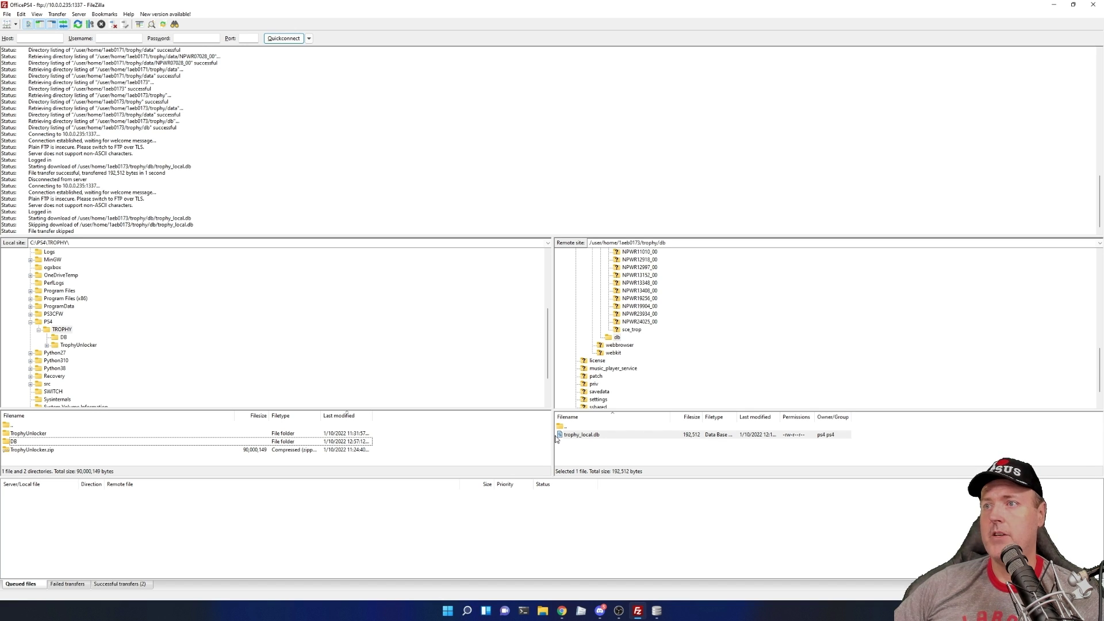
- Download the console's original trophy_local.db into C:\PS4\TROPHY and rename the local copy as orig_trophy_local.db
{"action": "left_click_drag", "start_coordinate": [555, 438], "coordinate": [266, 465]}
{"action": "left_click", "coordinate": [31, 460]}
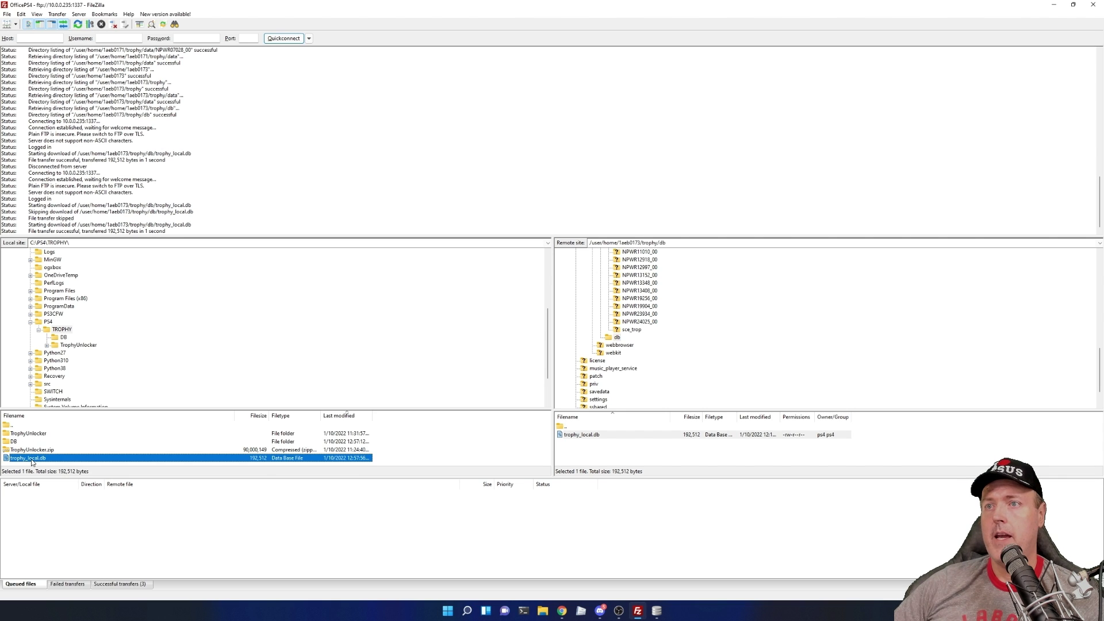
{"action": "right_click", "coordinate": [32, 462]}
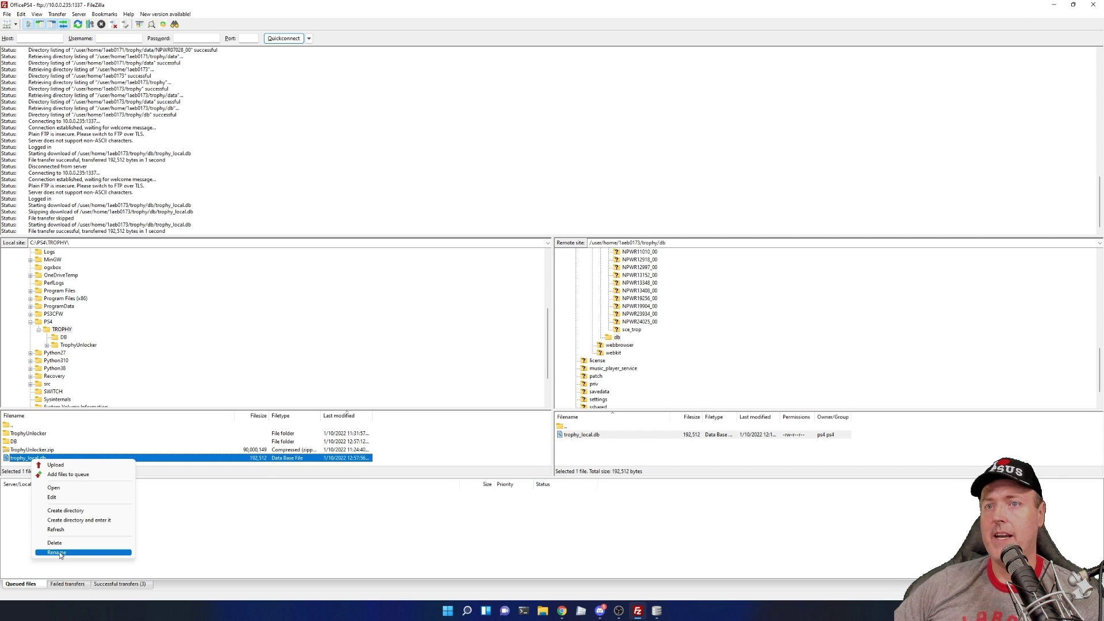
{"action": "left_click", "coordinate": [57, 553]}
{"action": "key", "text": "Home"}
{"action": "type", "text": "orig_"}
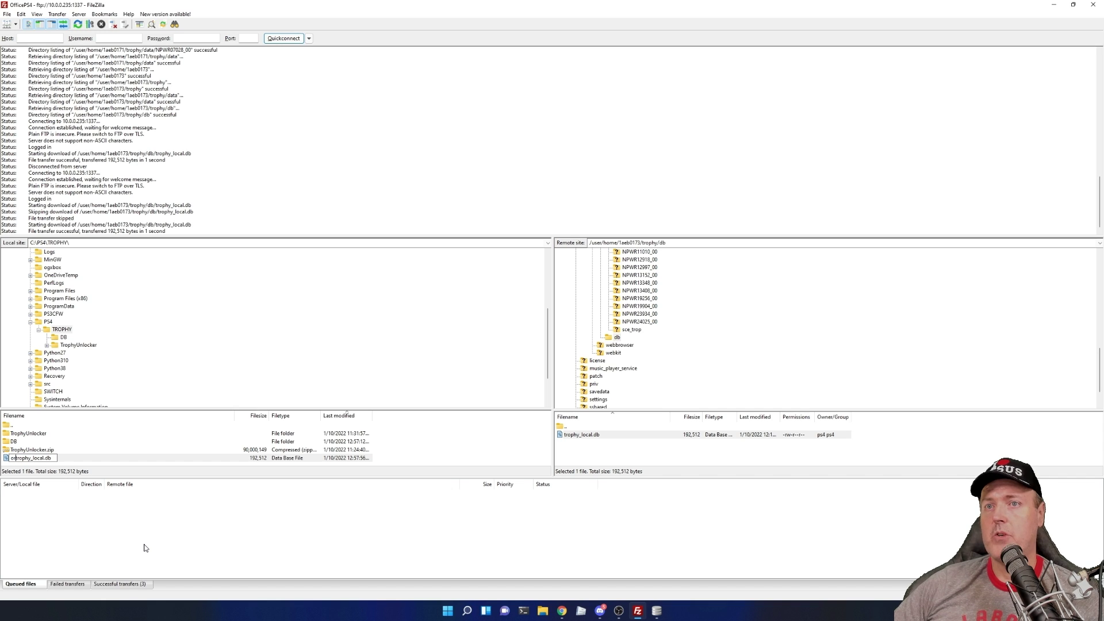
{"action": "key", "text": "Return"}
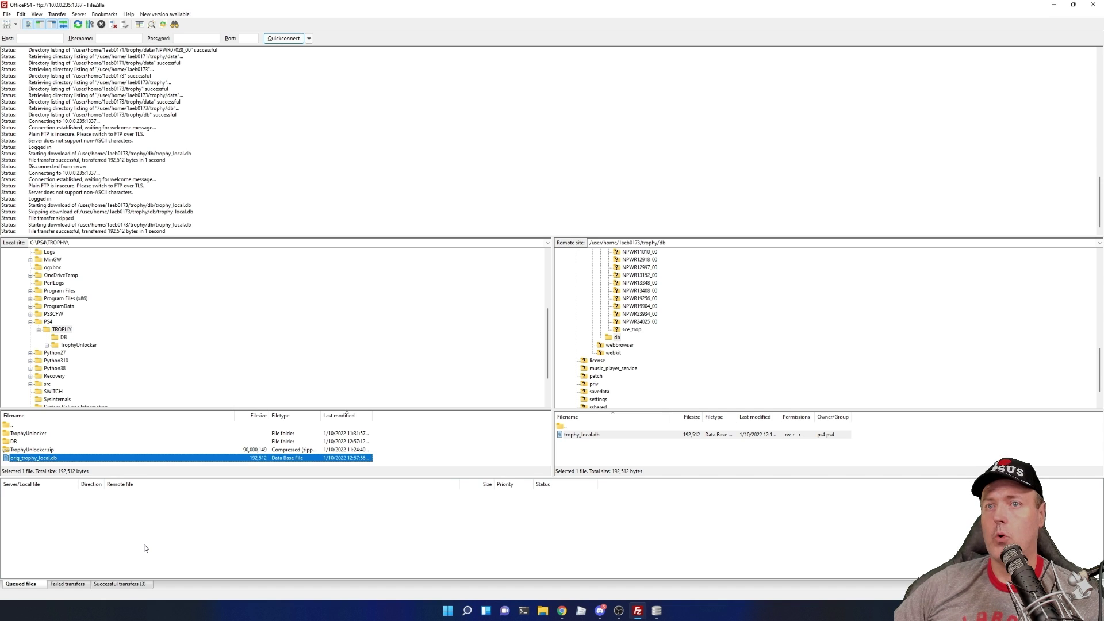
- Upload the edited trophy_local.db from the local DB folder to the console's trophy/db folder, overwriting the existing file
{"action": "double_click", "coordinate": [13, 442]}
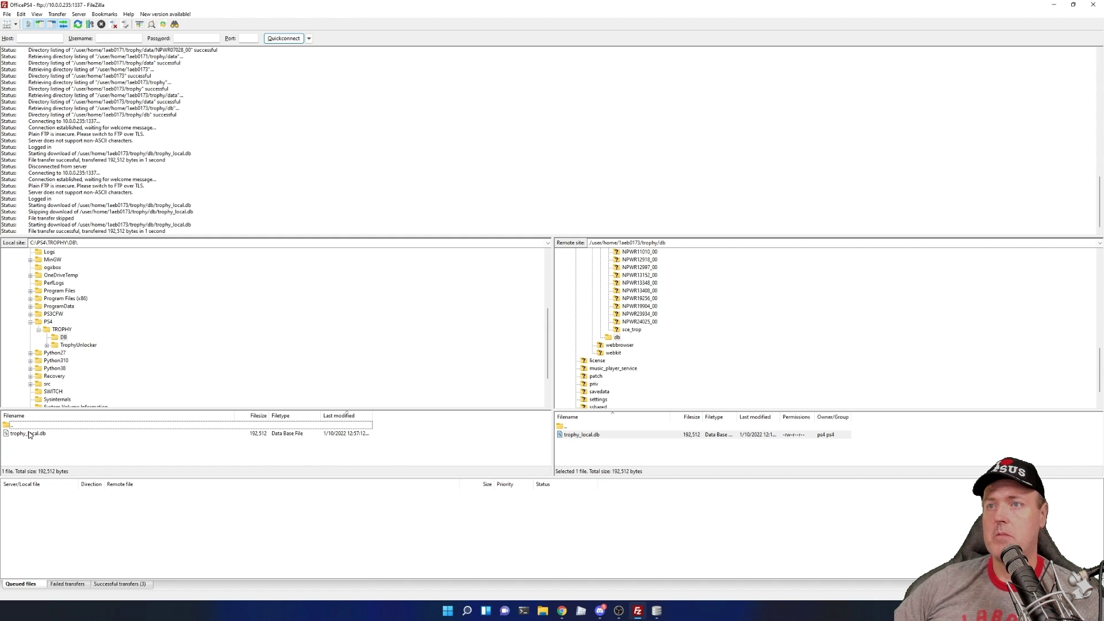
{"action": "left_click_drag", "start_coordinate": [29, 435], "coordinate": [601, 456]}
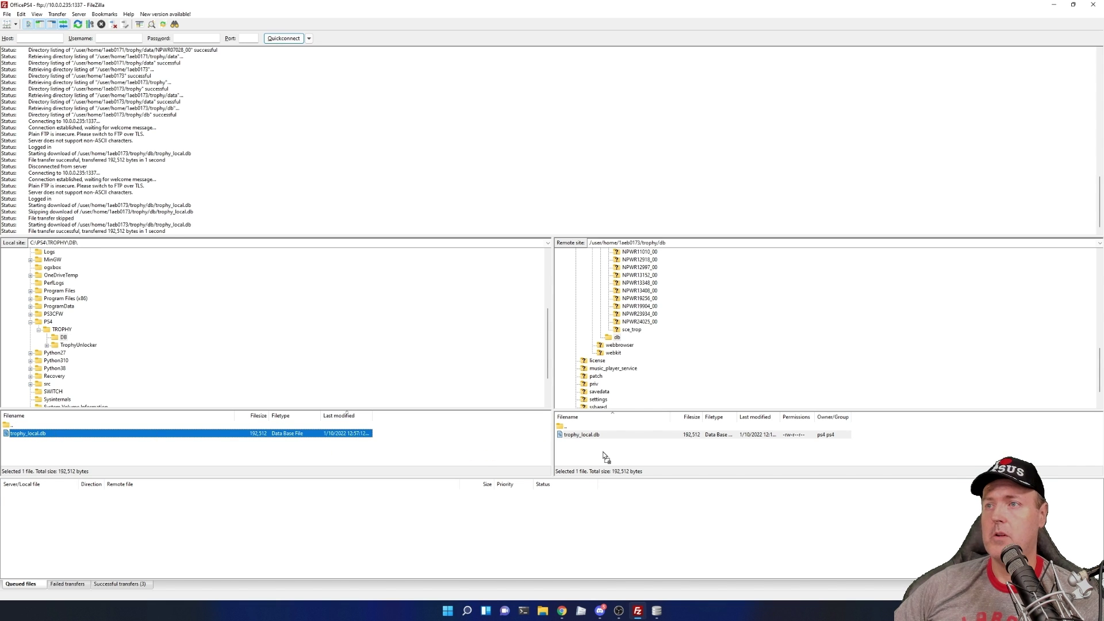
{"action": "left_click", "coordinate": [603, 359]}
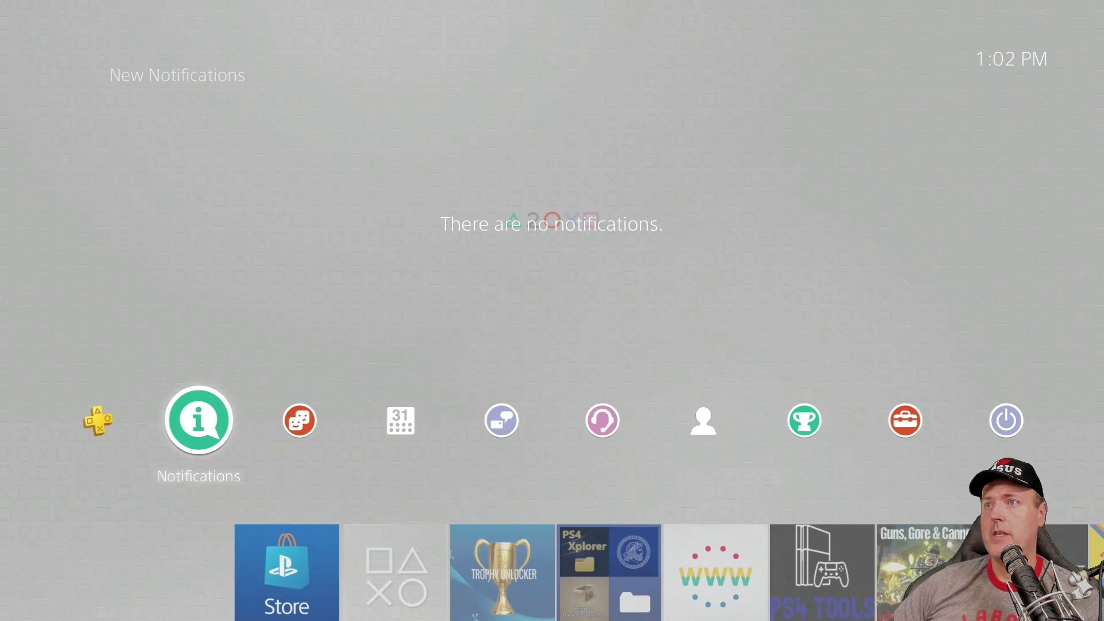
- On the PS4, open the Uncharted: The Lost Legacy trophies from the Don't Ruin The Moment notification and sort them by Earned Date
{"action": "key", "text": "Return"}
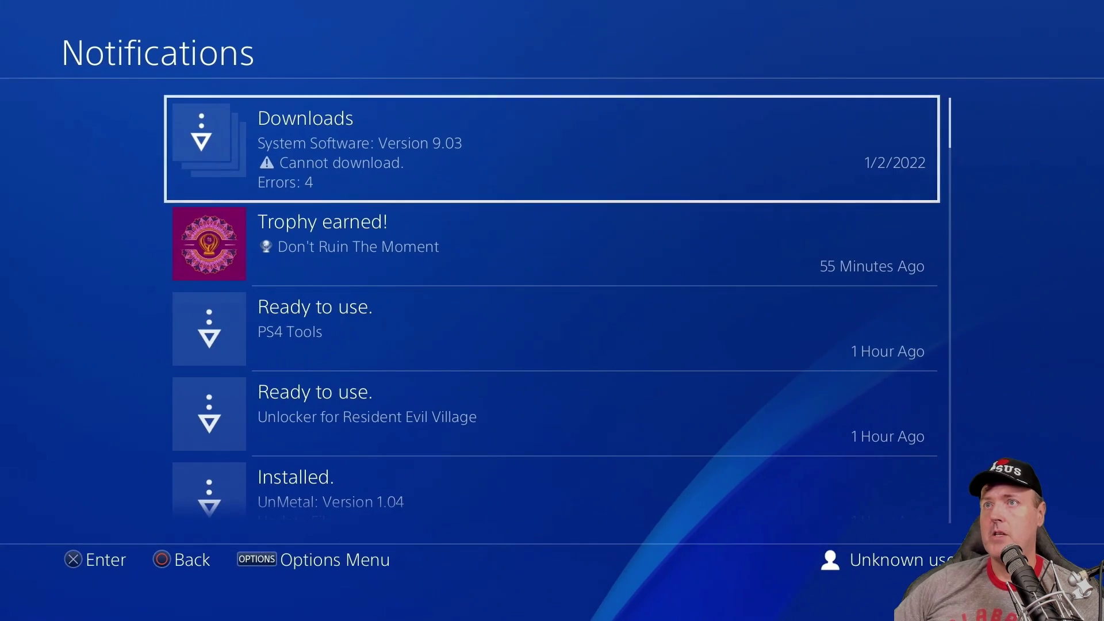
{"action": "key", "text": "Down"}
{"action": "key", "text": "Return"}
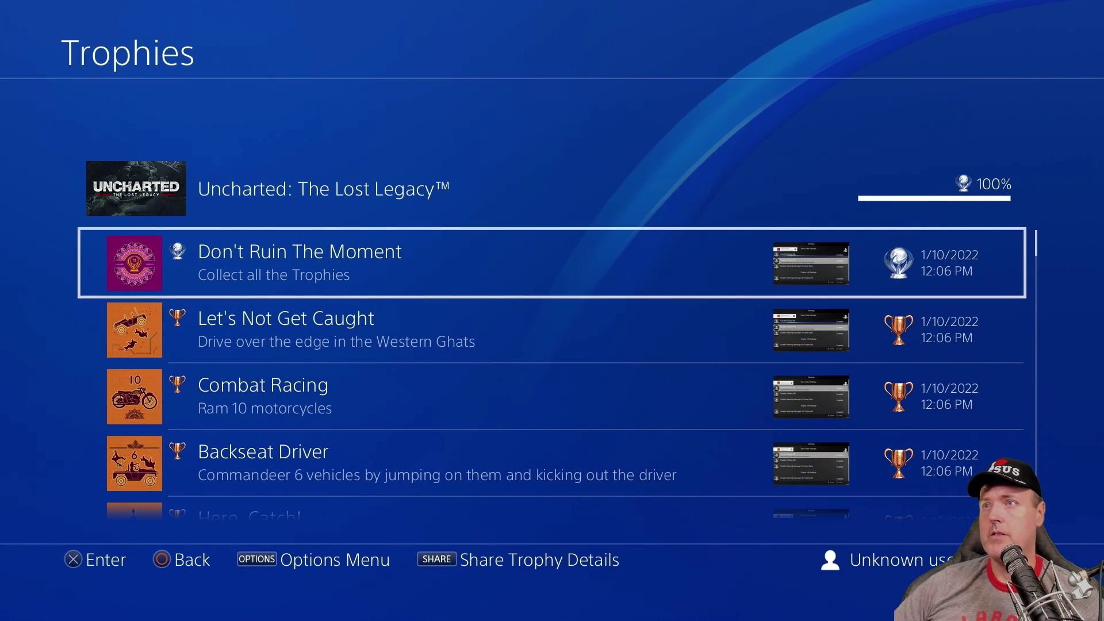
{"action": "key", "text": "Menu"}
{"action": "key", "text": "Return"}
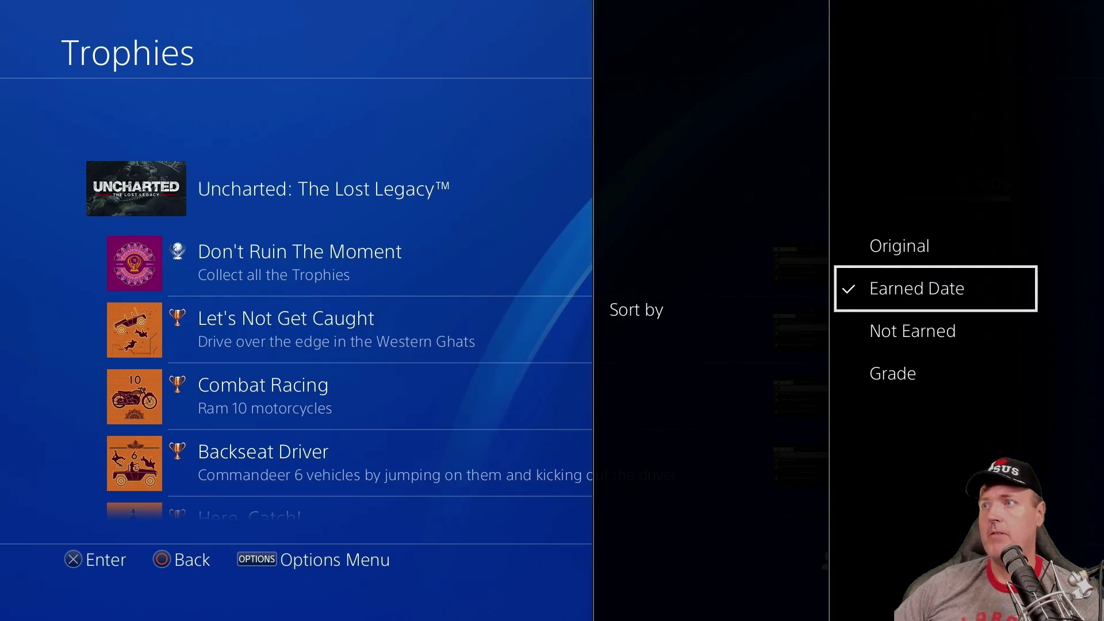
{"action": "key", "text": "Return"}
- Examine the earned dates down the Uncharted: The Lost Legacy trophy list and return to the overview of games
{"action": "key", "text": "Down"}
{"action": "key", "text": "Down"}
{"action": "key", "text": "Down"}
{"action": "key", "text": "Down"}
{"action": "key", "text": "Down"}
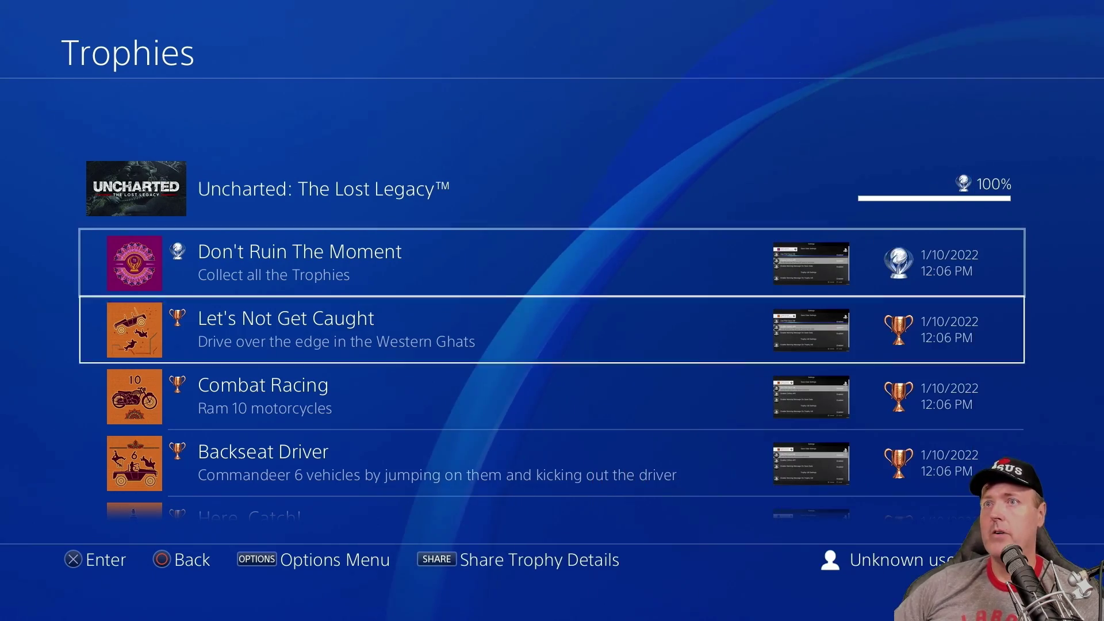
{"action": "key", "text": "Down"}
{"action": "key", "text": "Down"}
{"action": "key", "text": "Down"}
{"action": "key", "text": "Down"}
{"action": "key", "text": "Down"}
{"action": "key", "text": "Down"}
{"action": "key", "text": "Down"}
{"action": "key", "text": "Down"}
{"action": "key", "text": "Down"}
{"action": "key", "text": "Down"}
{"action": "key", "text": "Down"}
{"action": "key", "text": "Down"}
{"action": "key", "text": "Down"}
{"action": "key", "text": "Down"}
{"action": "key", "text": "Down"}
{"action": "key", "text": "Down"}
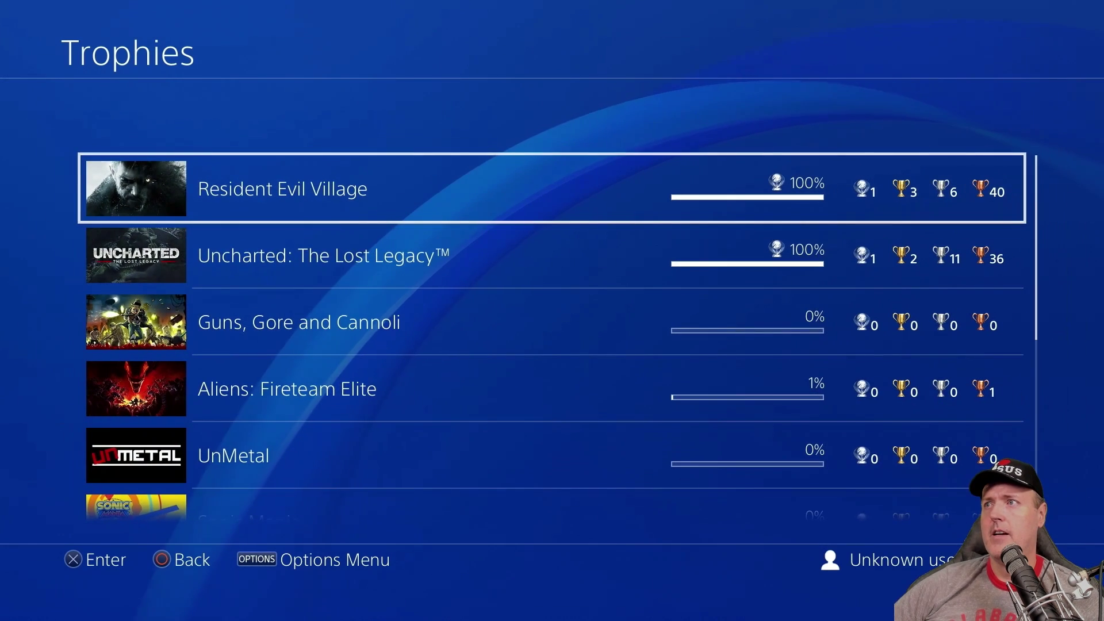
{"action": "key", "text": "Down"}
{"action": "key", "text": "Up"}
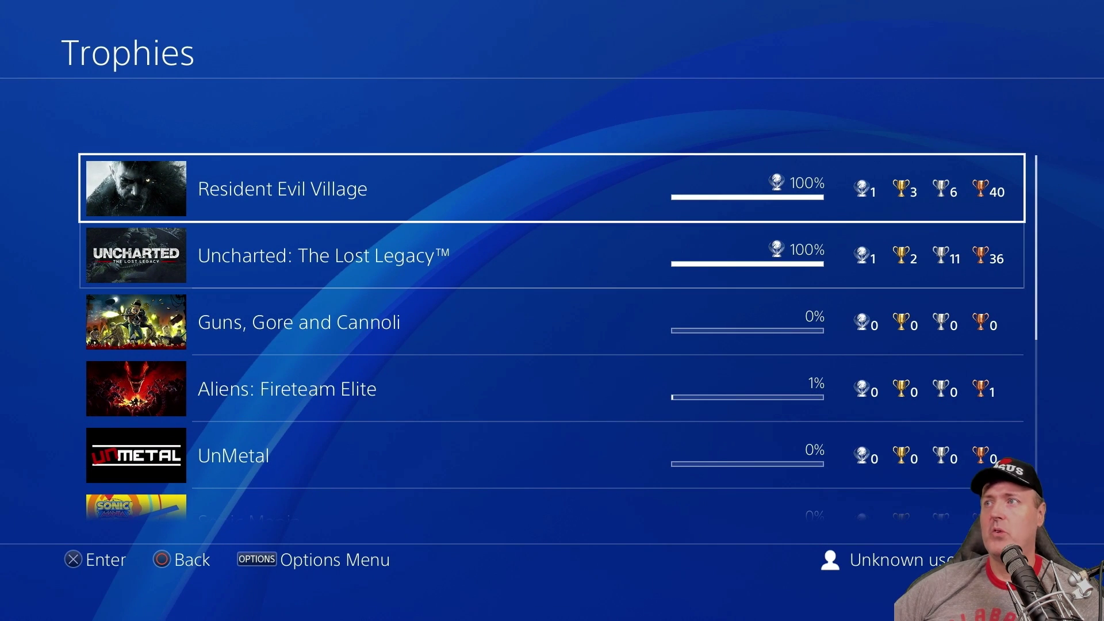